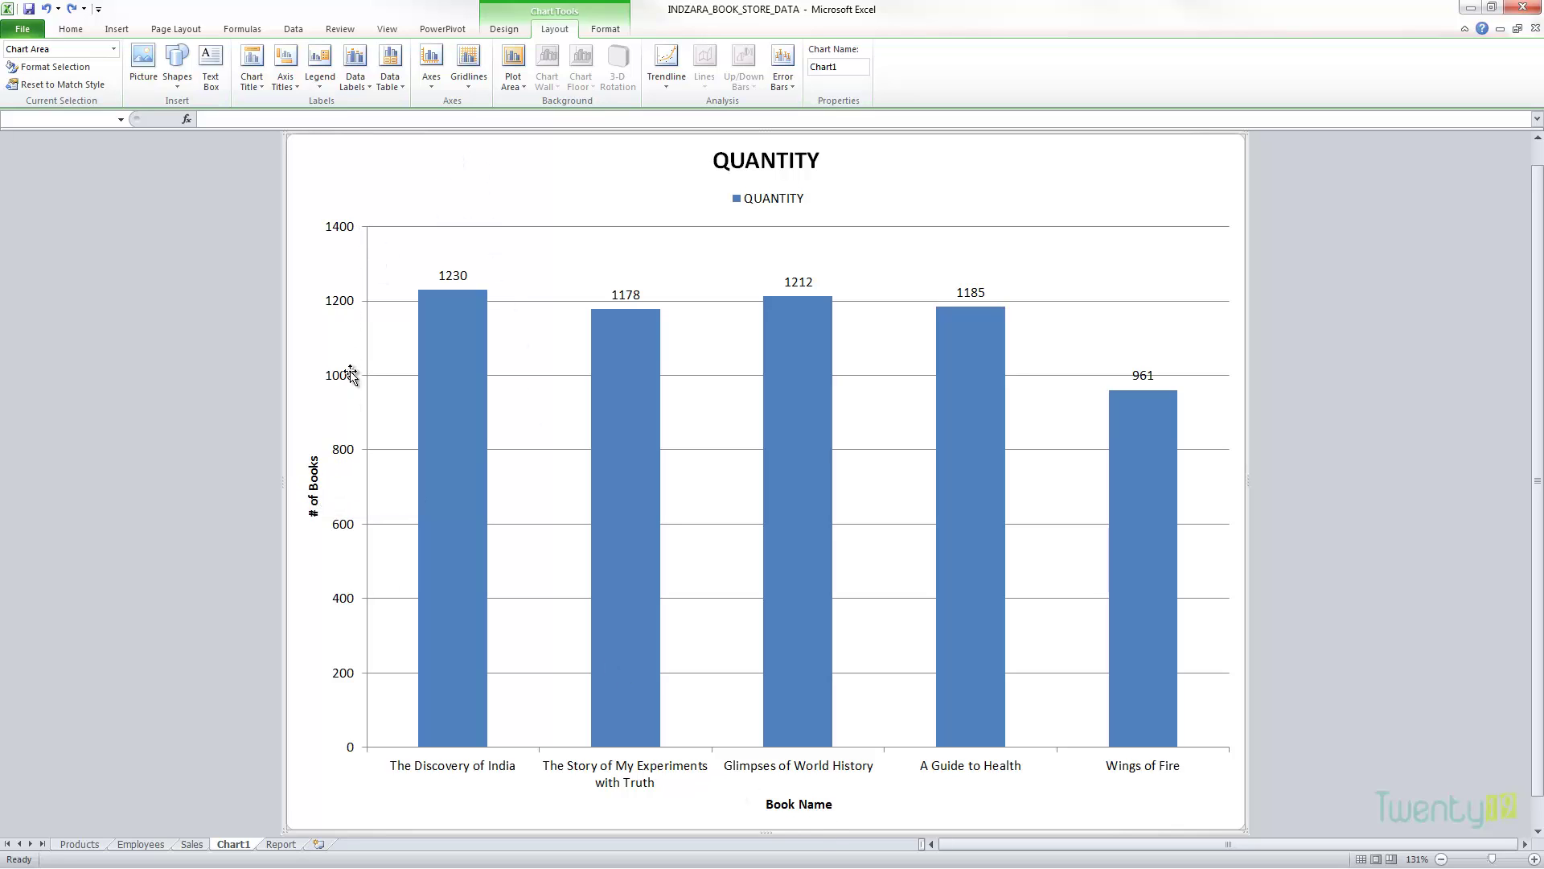
Try a fixed value-axis minimum of 100, then undo it.
left_click(437, 84)
mouse_move(448, 125)
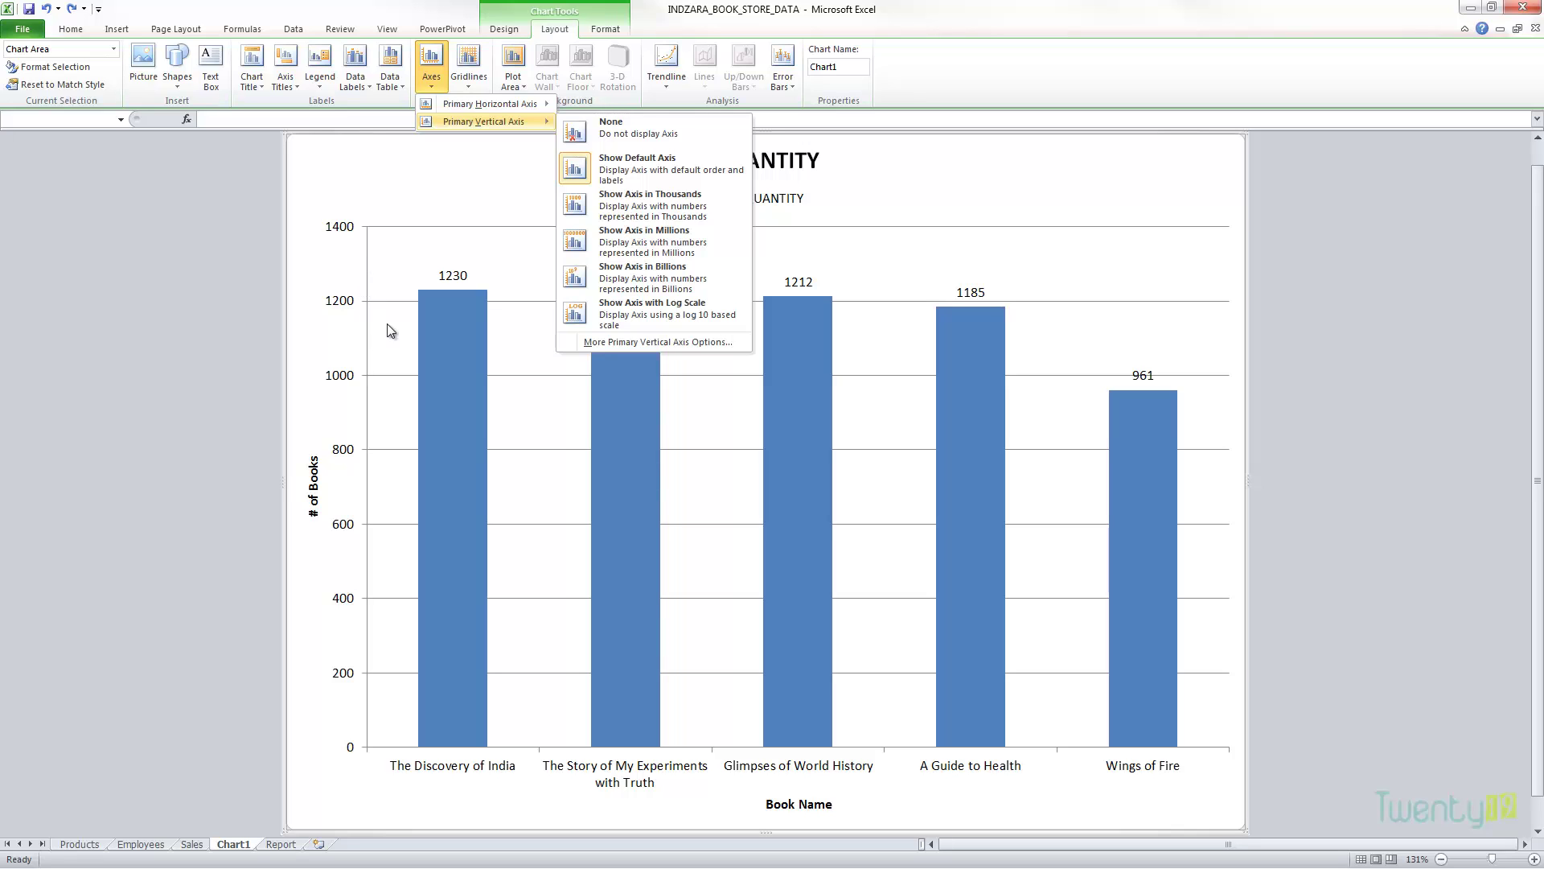
left_click(650, 341)
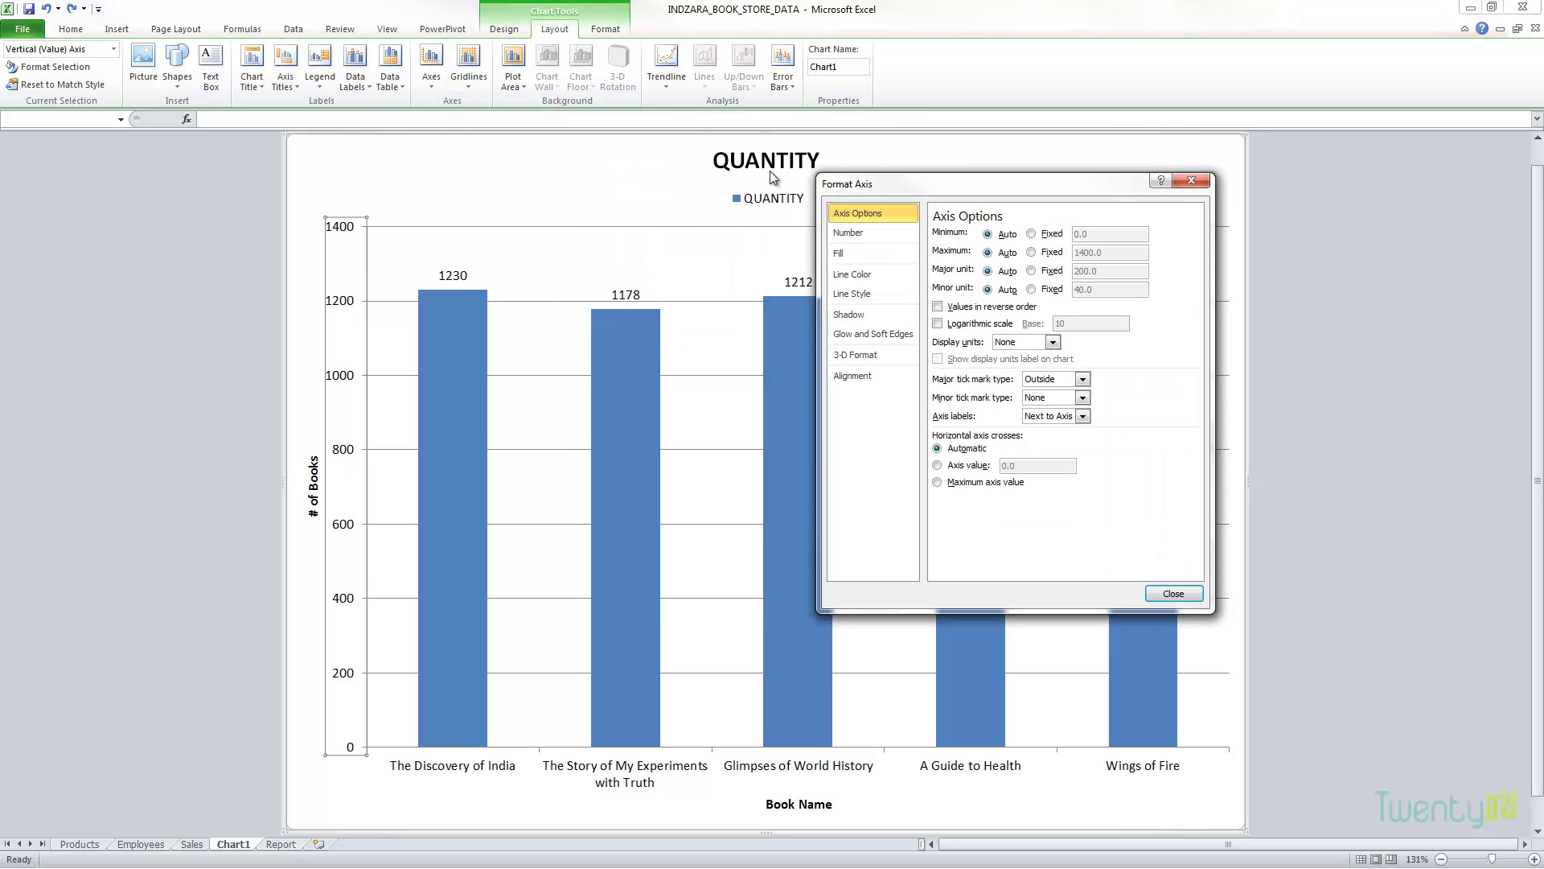
left_click_drag(905, 185, 514, 159)
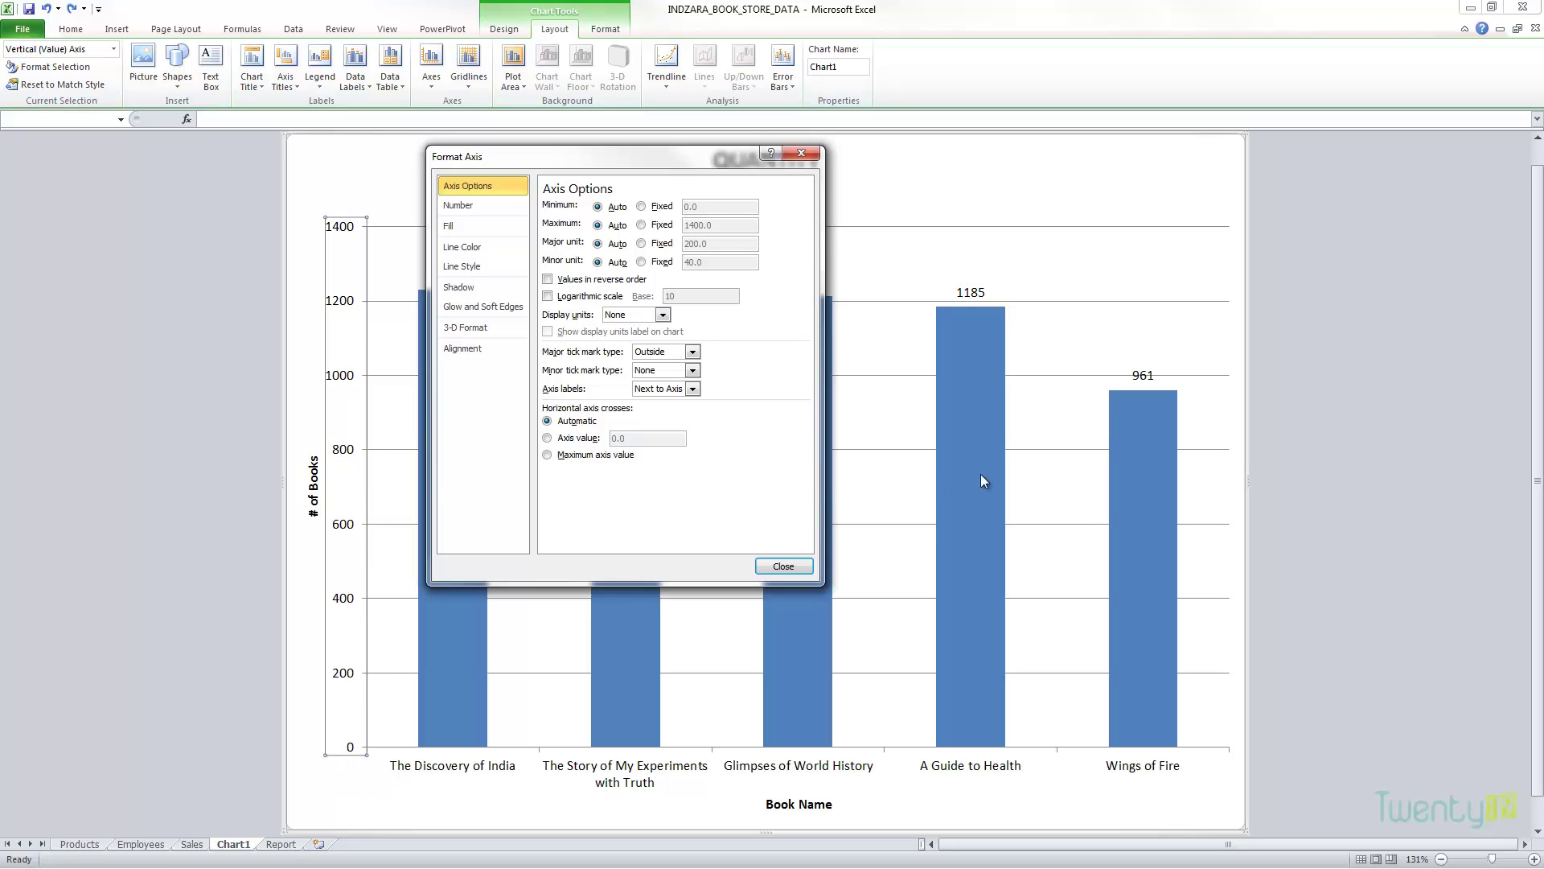
left_click(655, 207)
type("100")
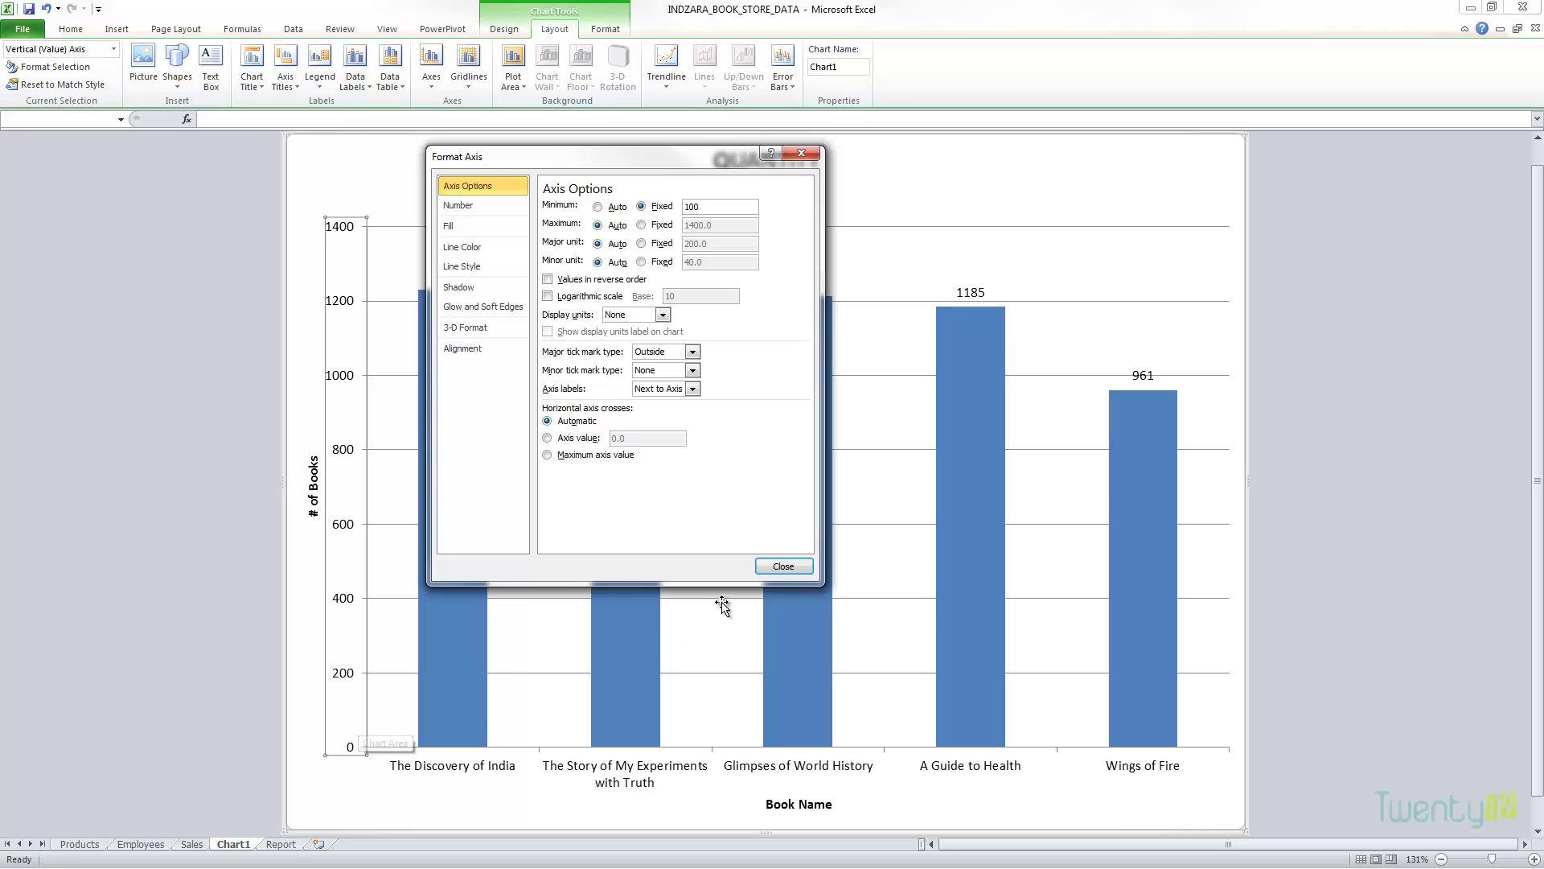
left_click(784, 566)
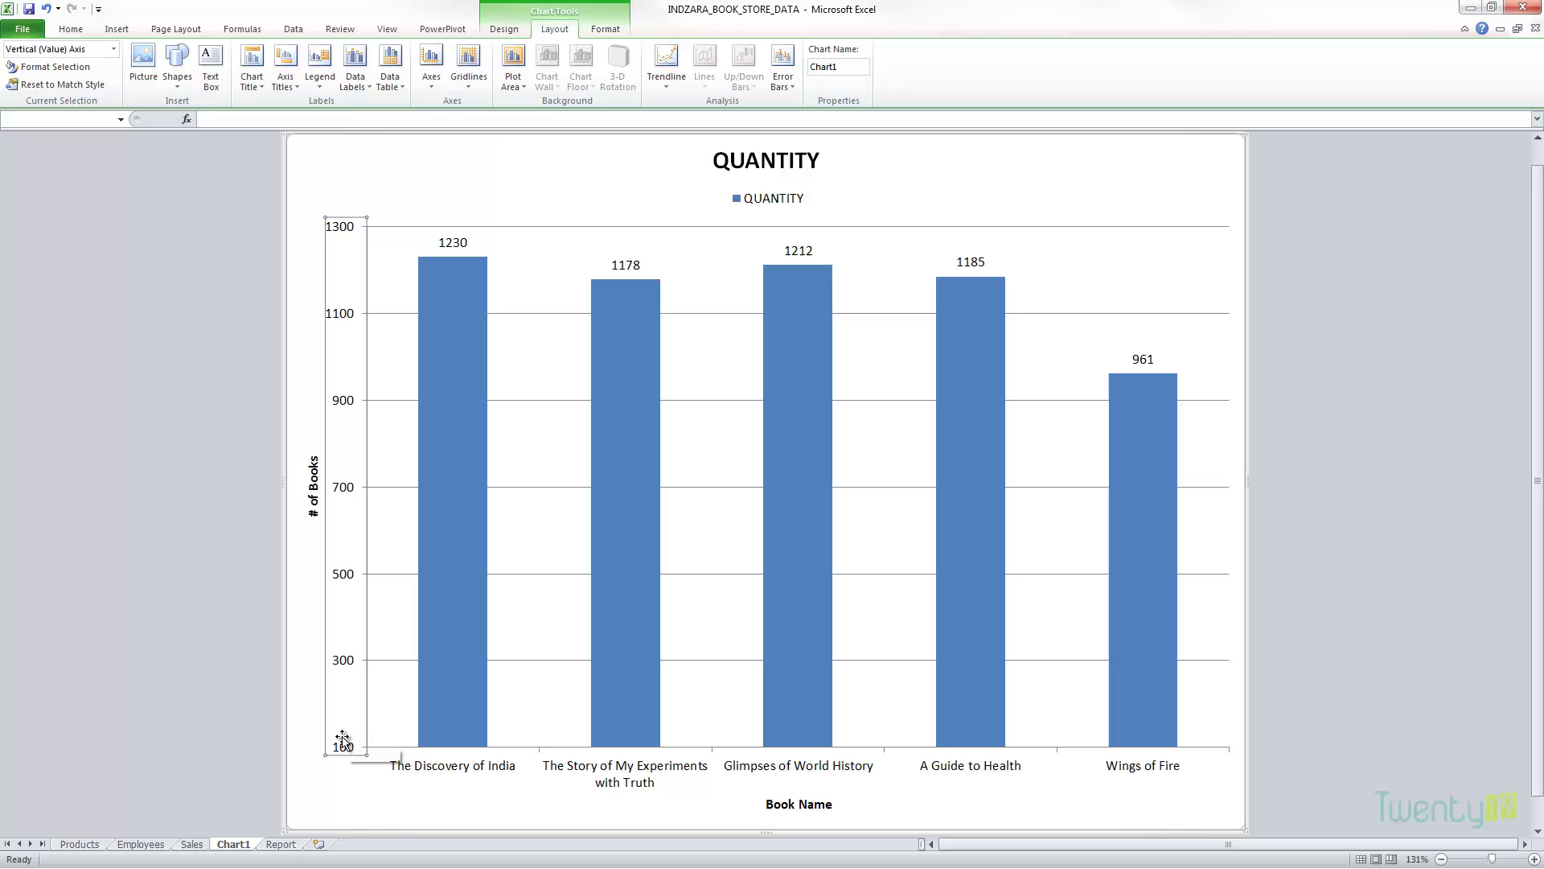
key("ctrl+z")
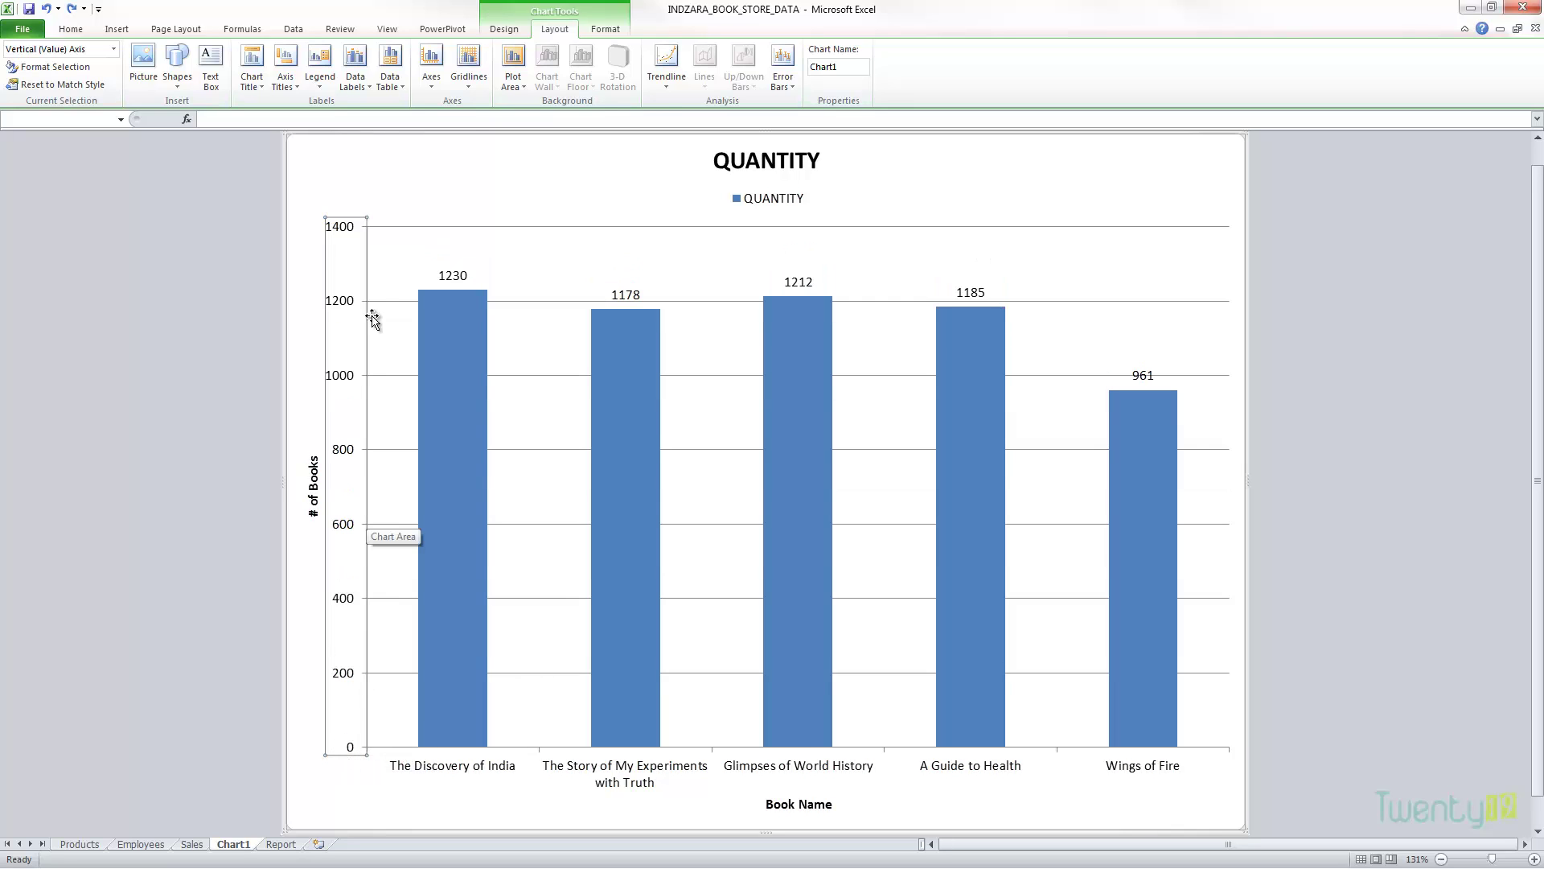
Reopen the value axis options and set the minimum back to Auto.
double_click(351, 235)
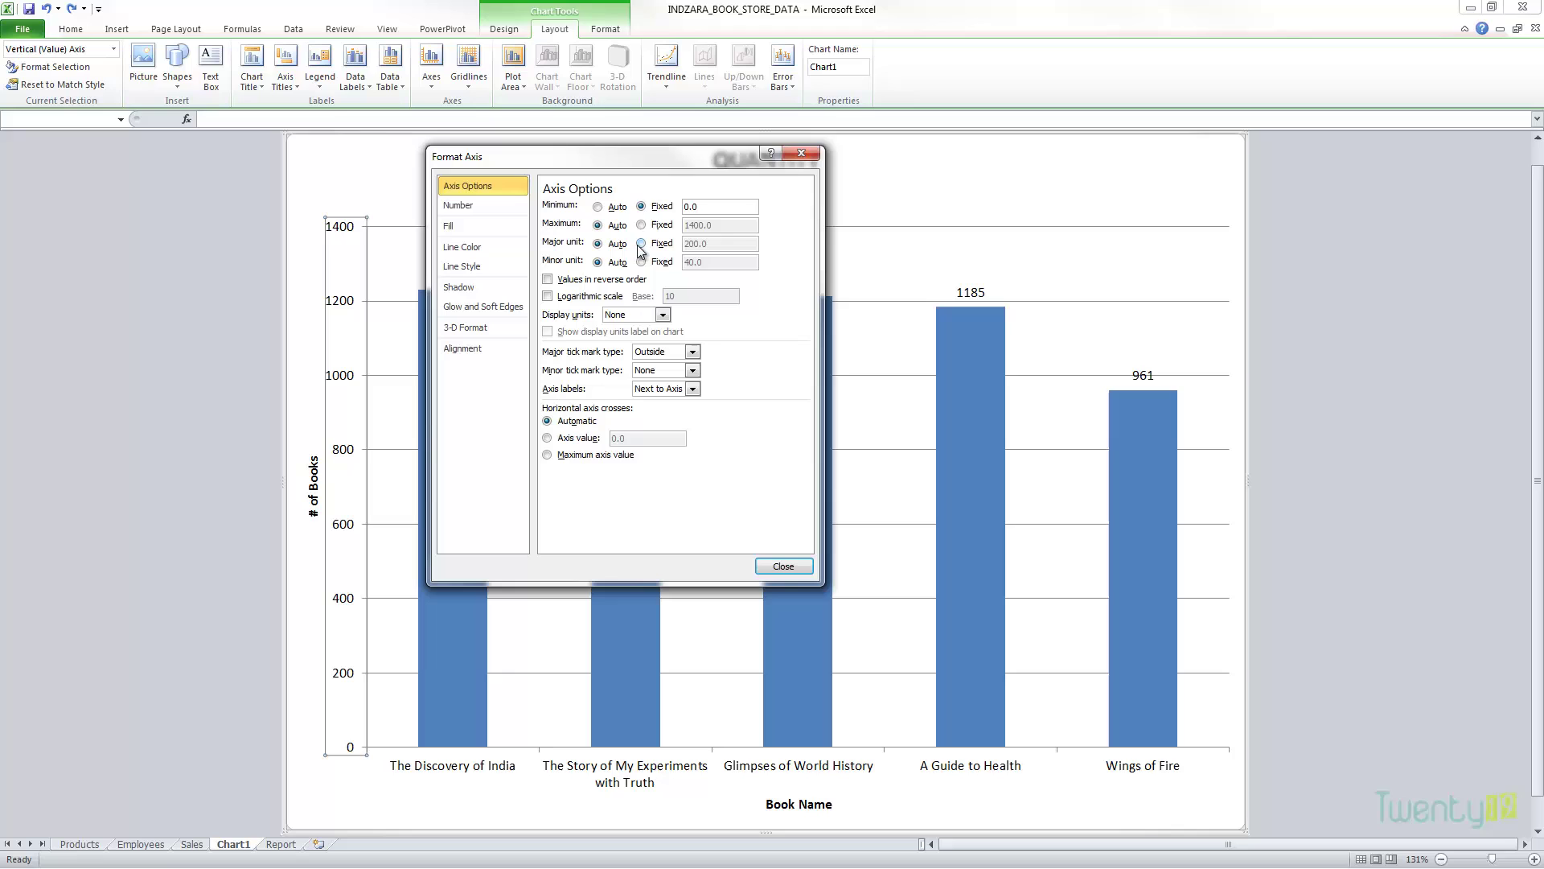
left_click_drag(642, 167, 640, 203)
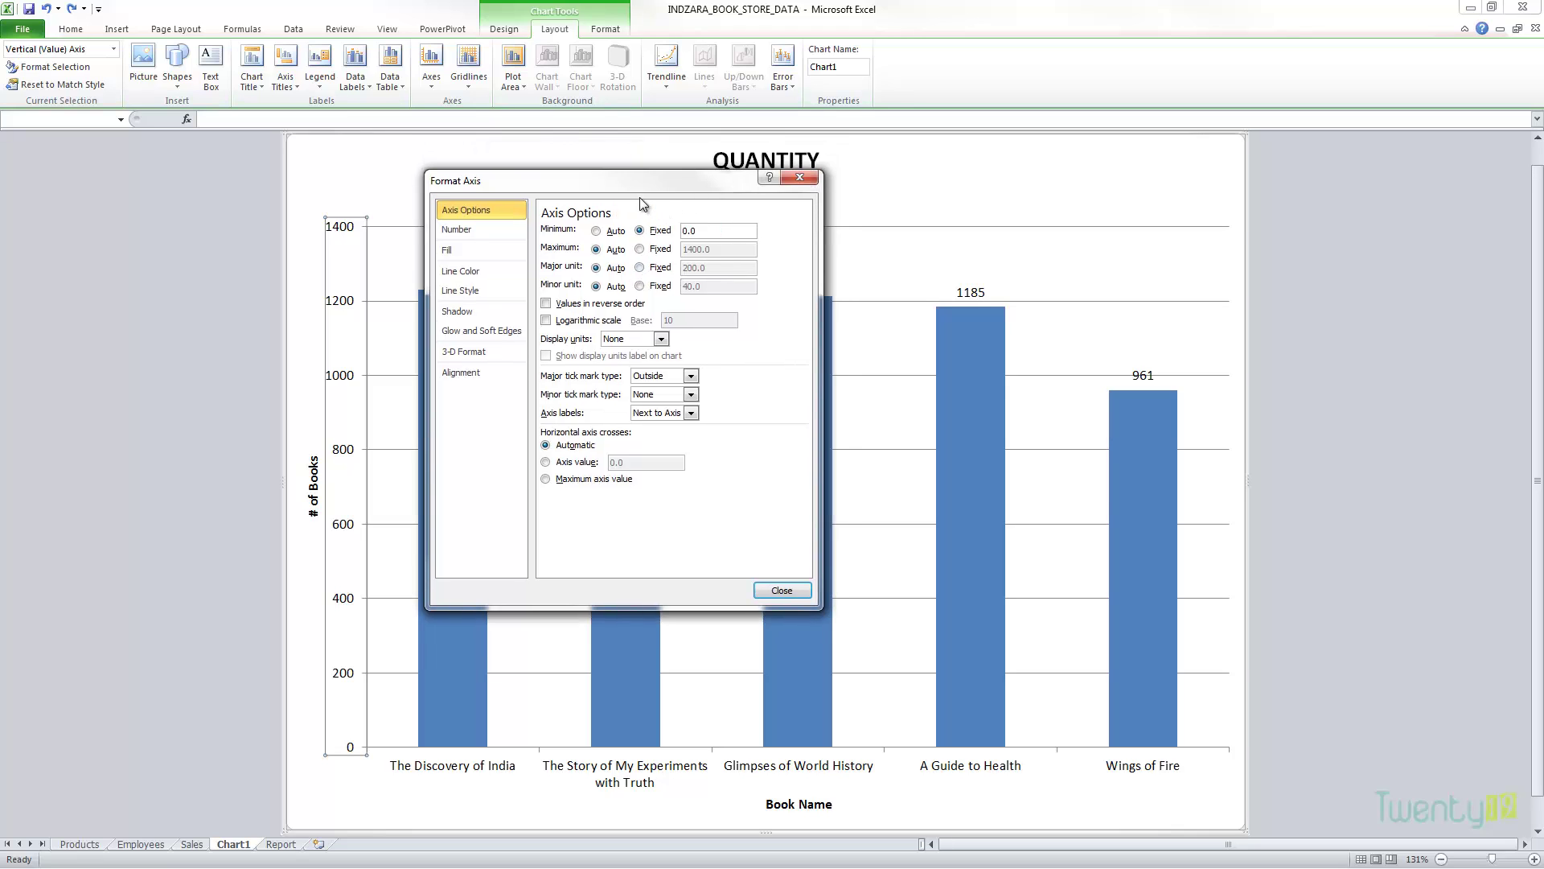
left_click(595, 243)
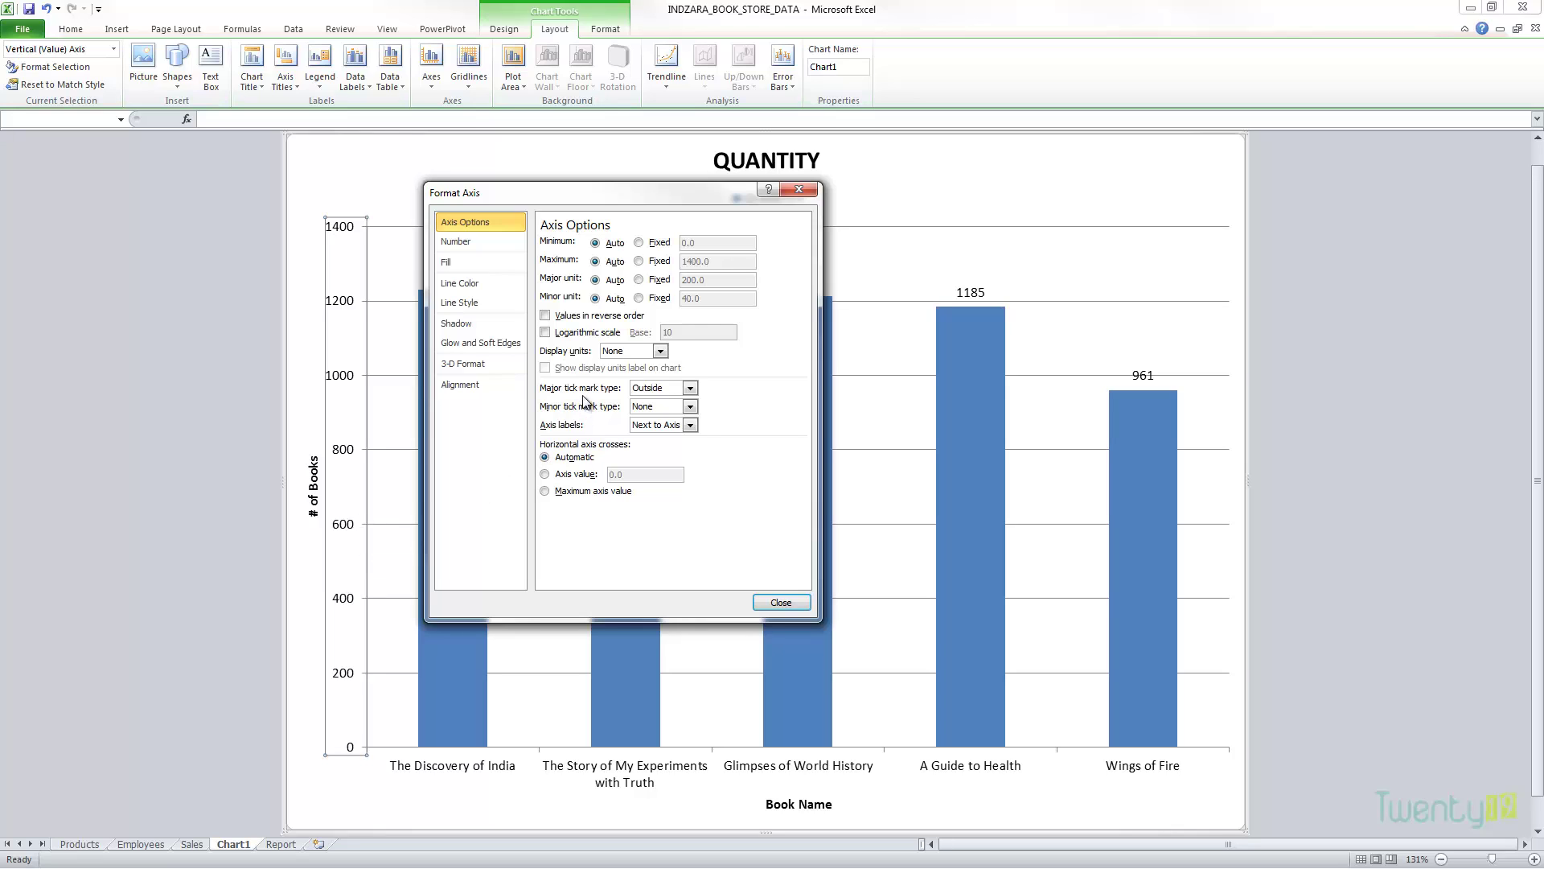
Keep major tick marks Outside, set minor tick marks to None, and fix the major unit at 200.
left_click(691, 389)
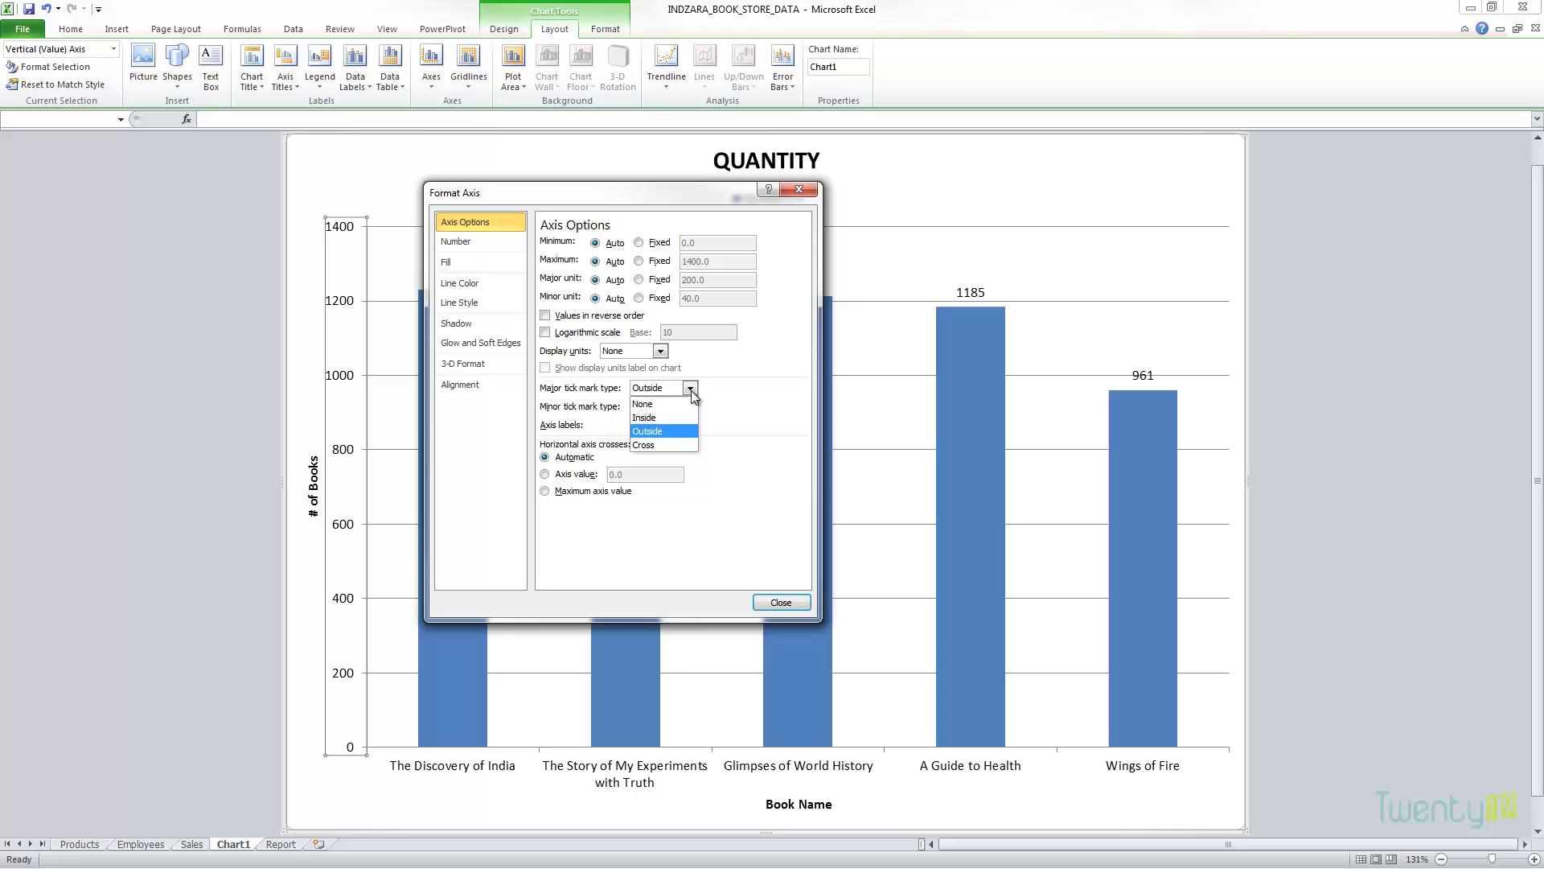
left_click(690, 389)
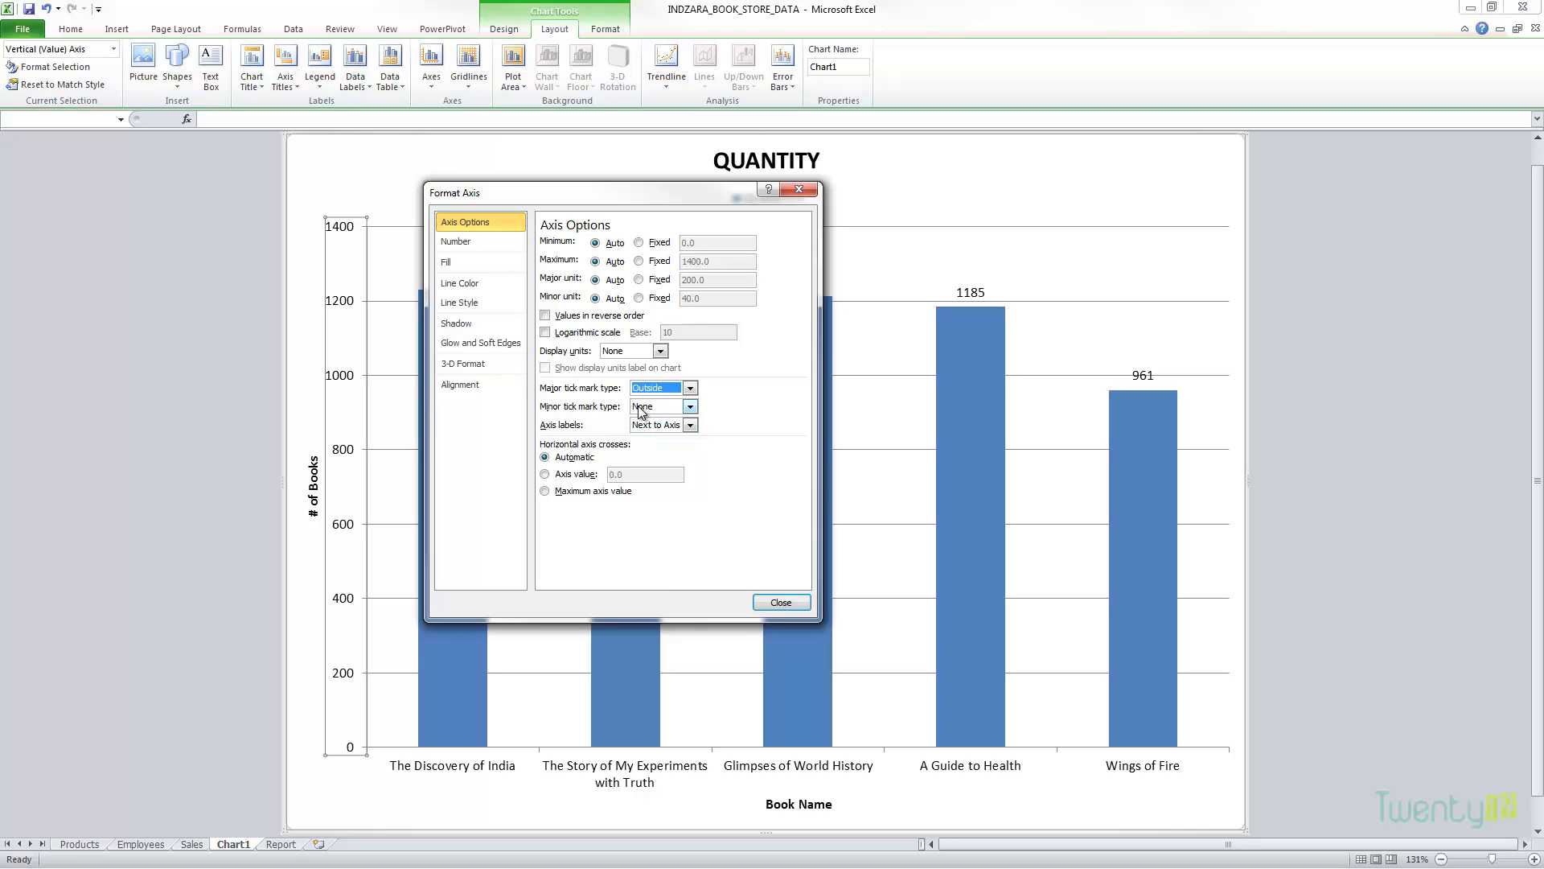
left_click(690, 406)
left_click(672, 435)
left_click(690, 407)
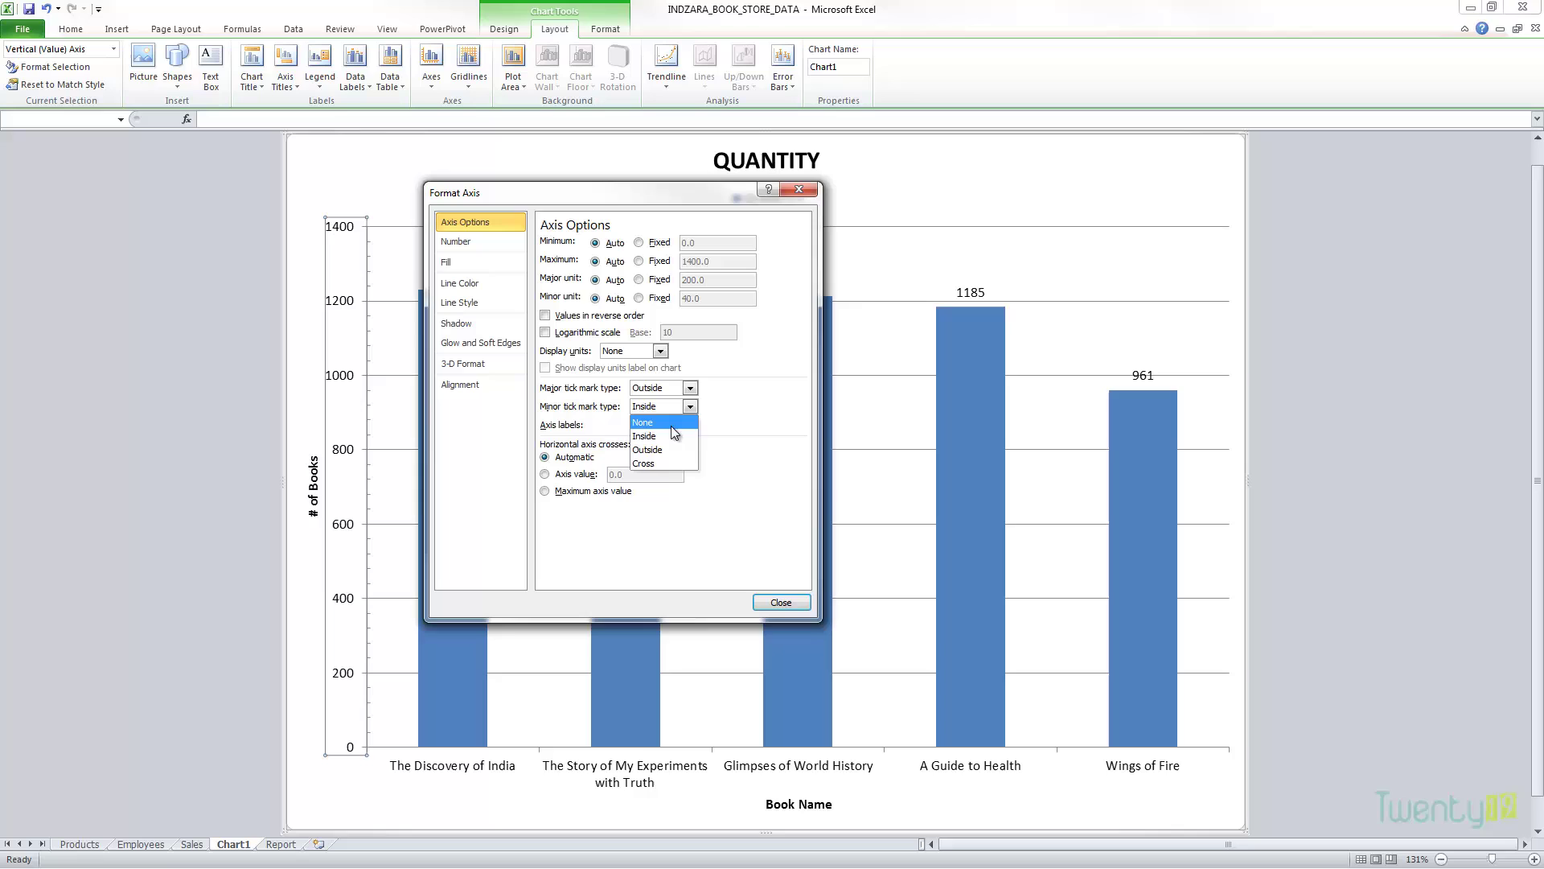
left_click(674, 425)
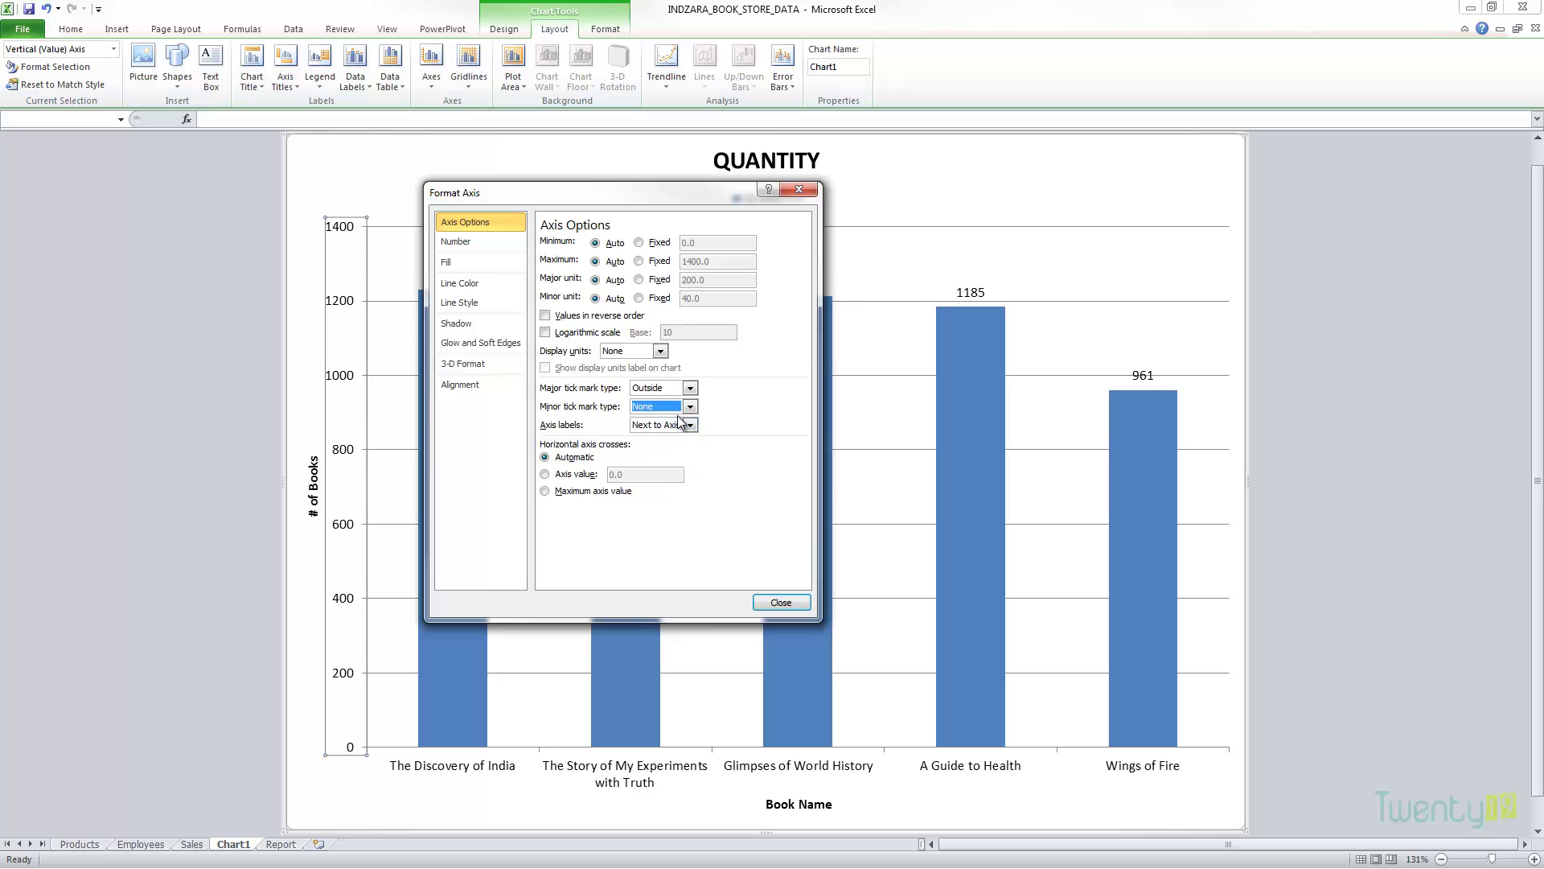
left_click(638, 280)
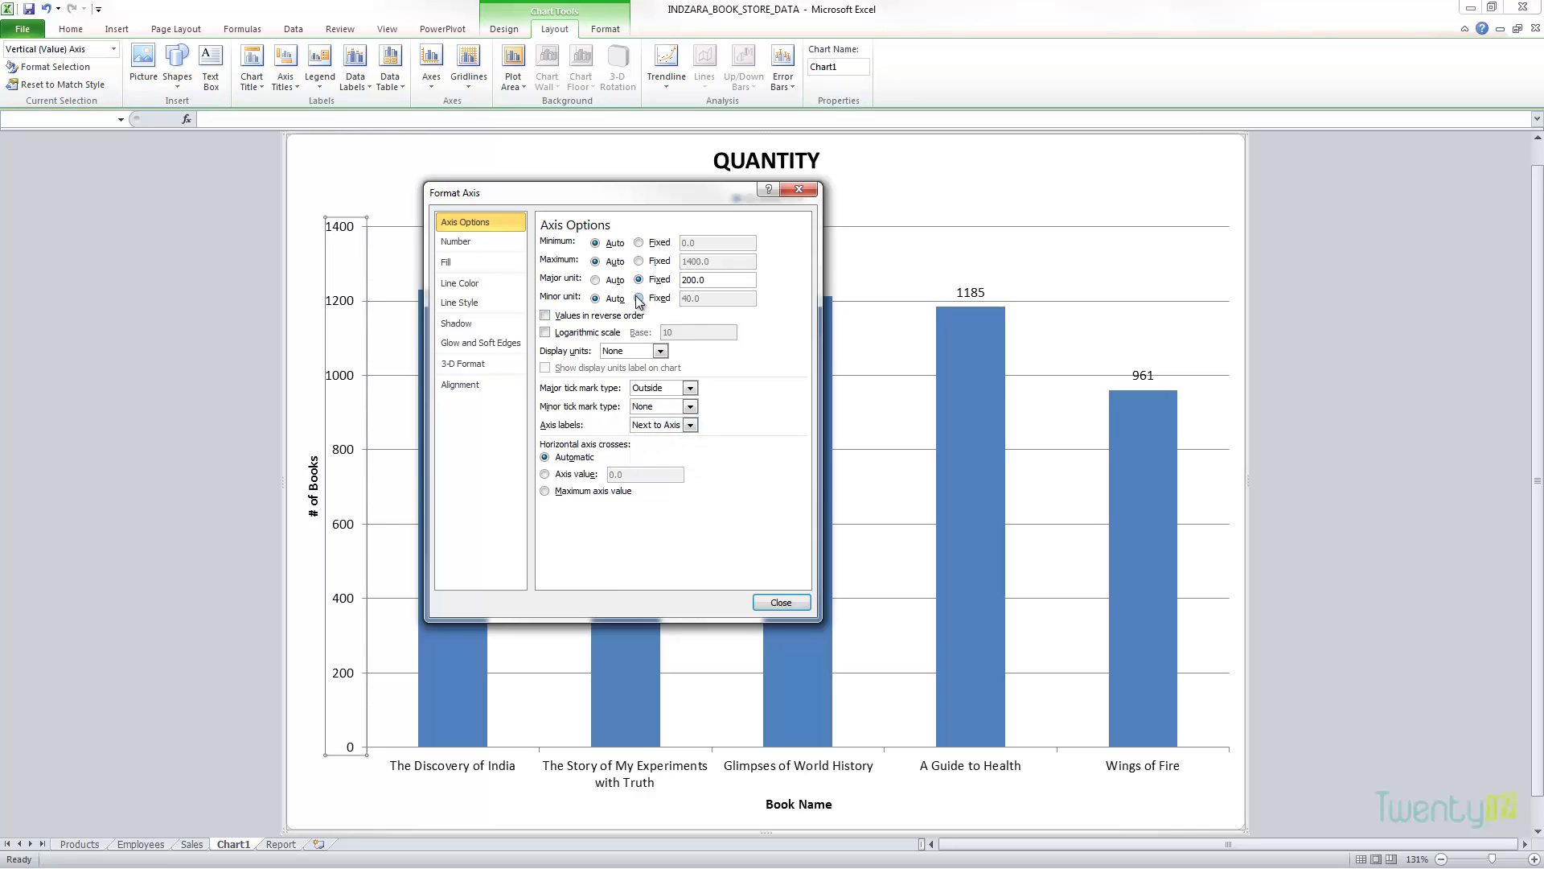
Return the major unit to Auto and show the value axis in Hundreds.
left_click(595, 280)
left_click(660, 351)
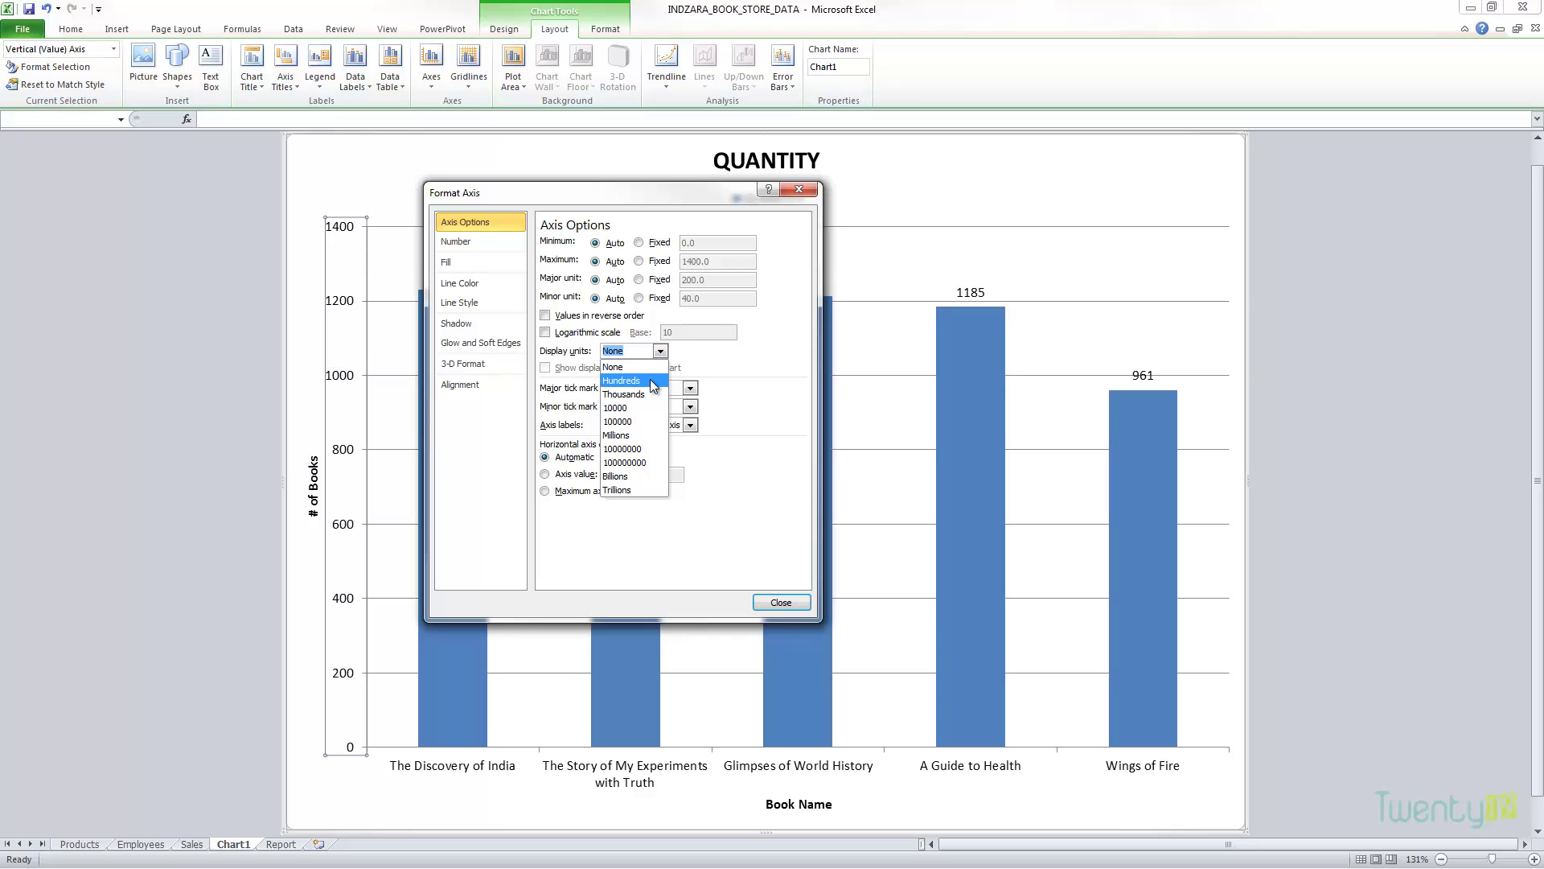
left_click(650, 381)
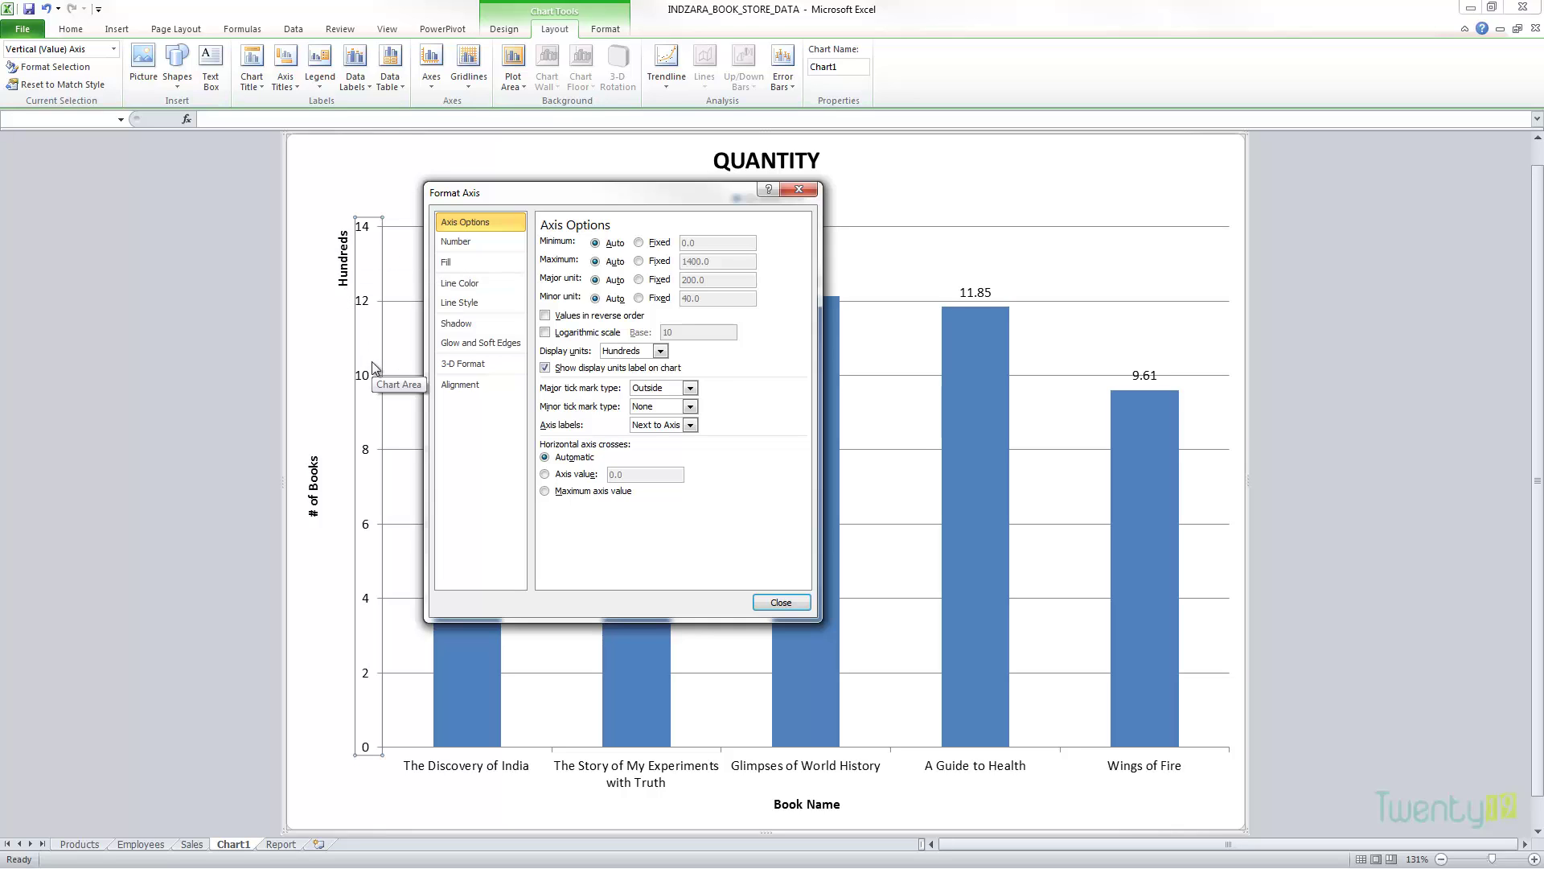
left_click(660, 351)
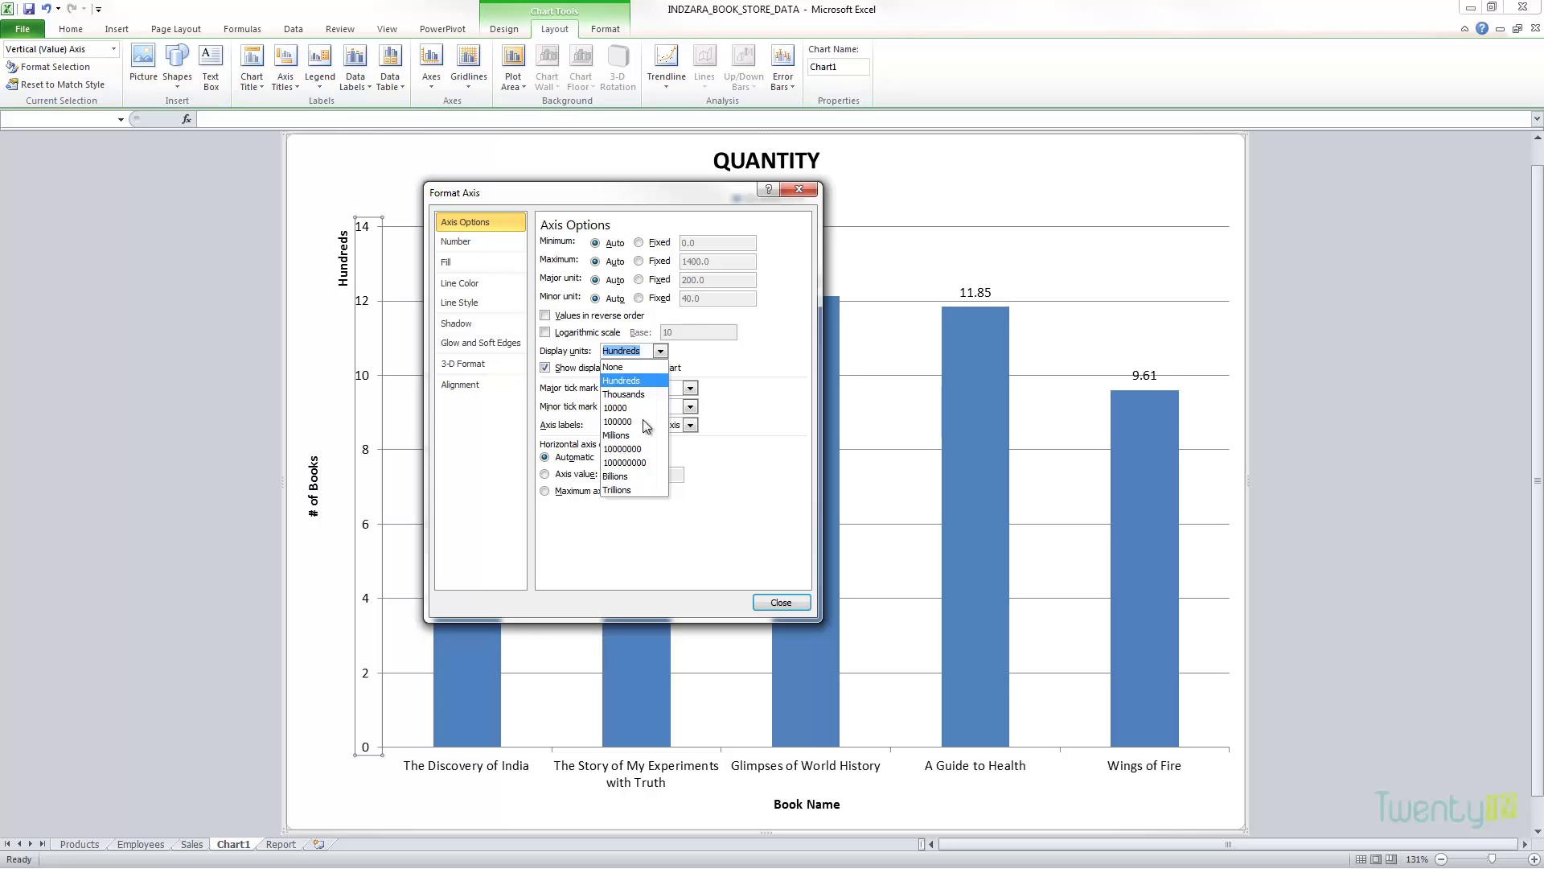
left_click(618, 380)
Set display units back to None and leave the horizontal axis crossing on Automatic.
left_click(653, 370)
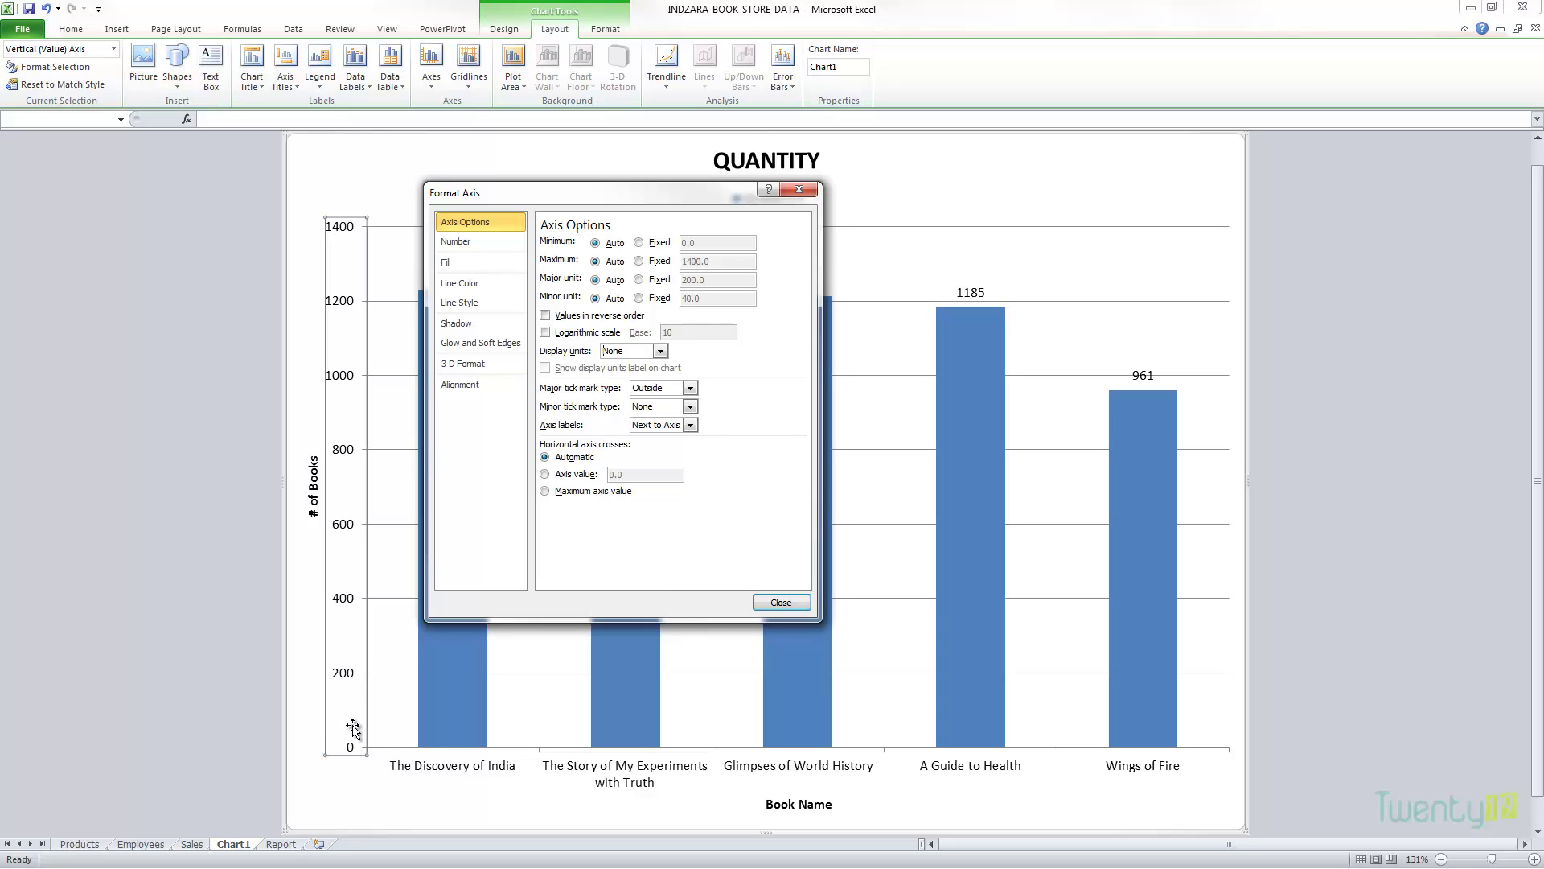
left_click(586, 475)
left_click(574, 461)
Try Number and Currency formats for the axis labels, then settle on General.
left_click(509, 246)
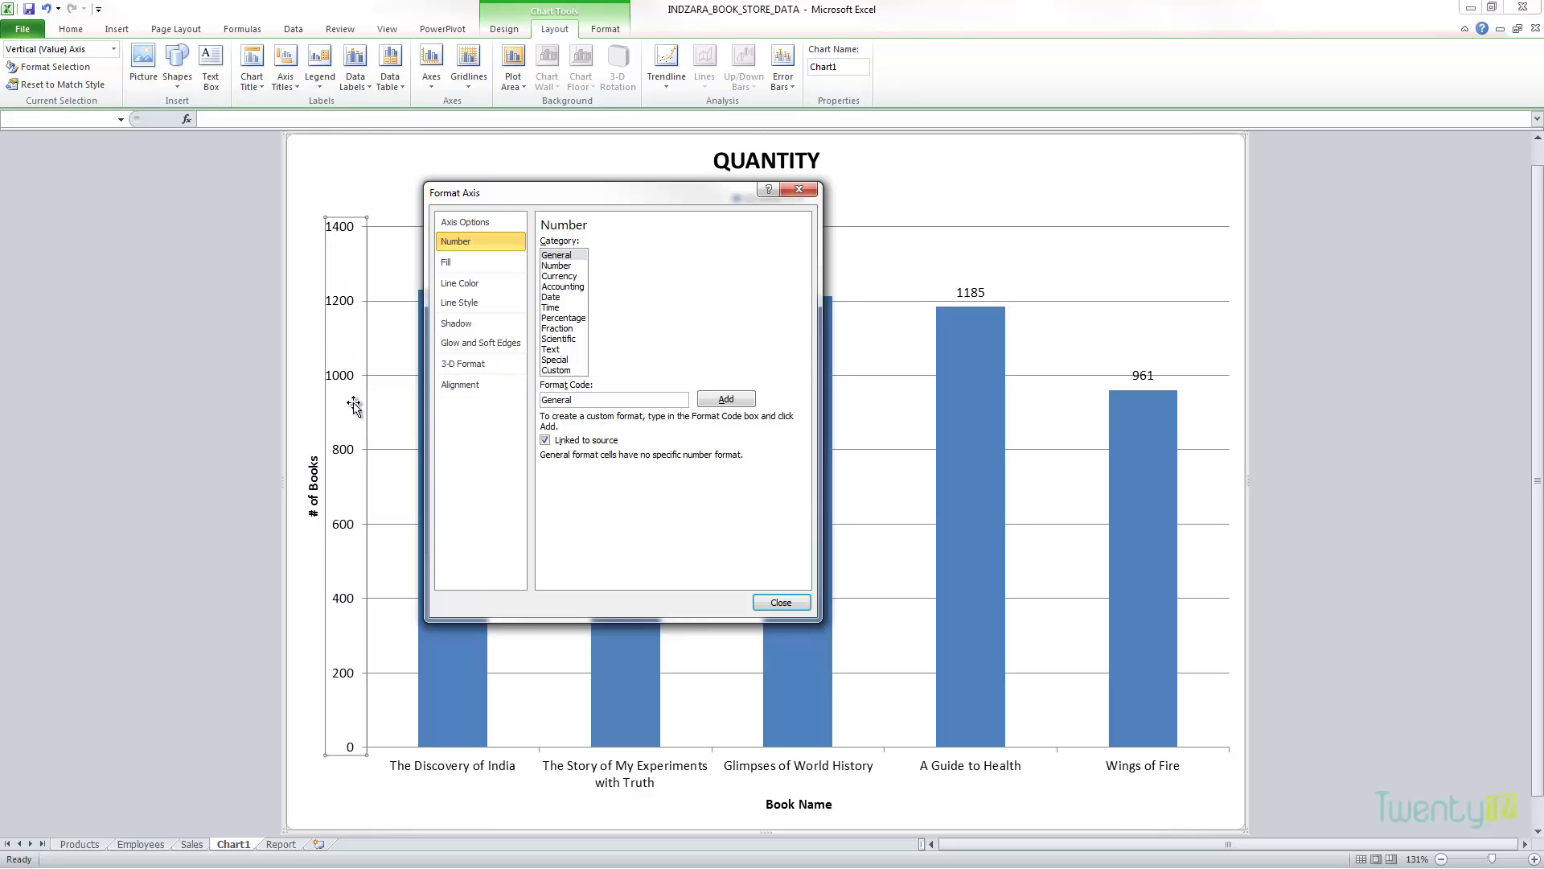
left_click(557, 266)
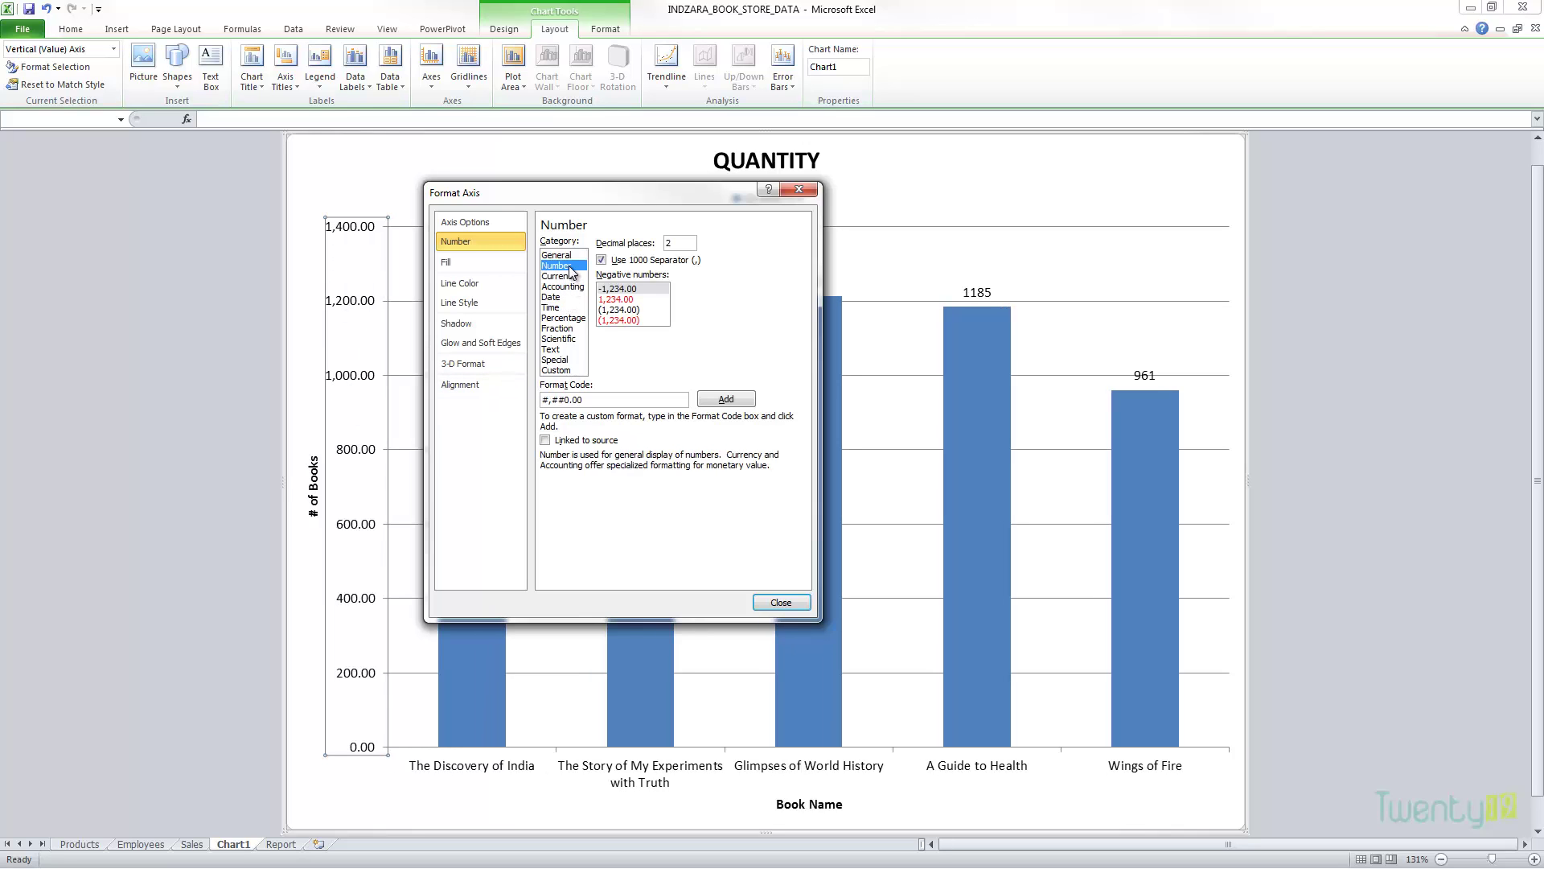
left_click(560, 276)
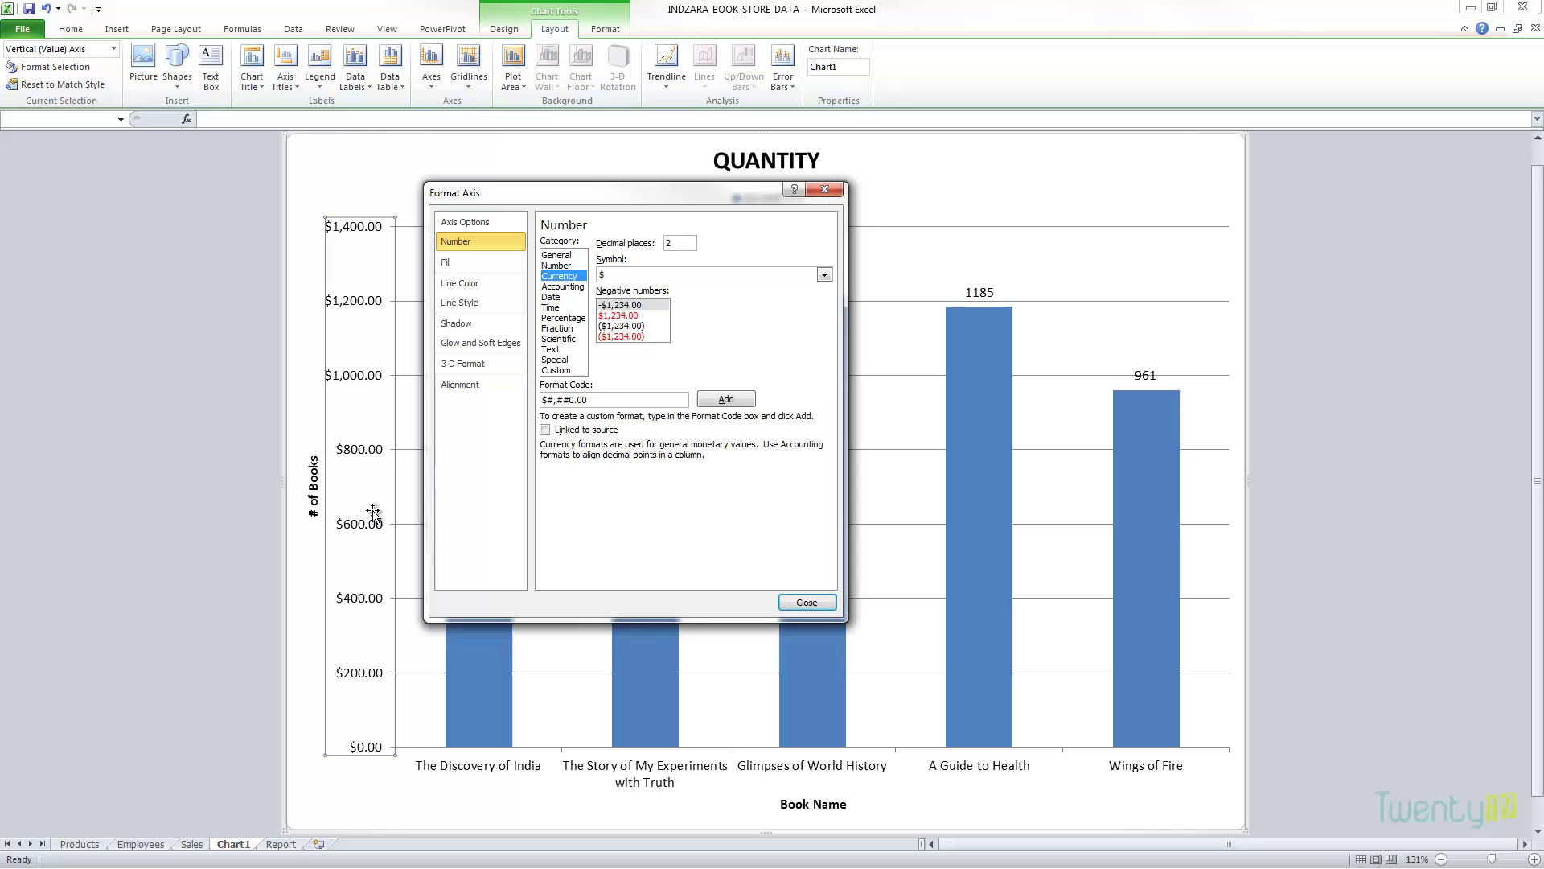
left_click(575, 255)
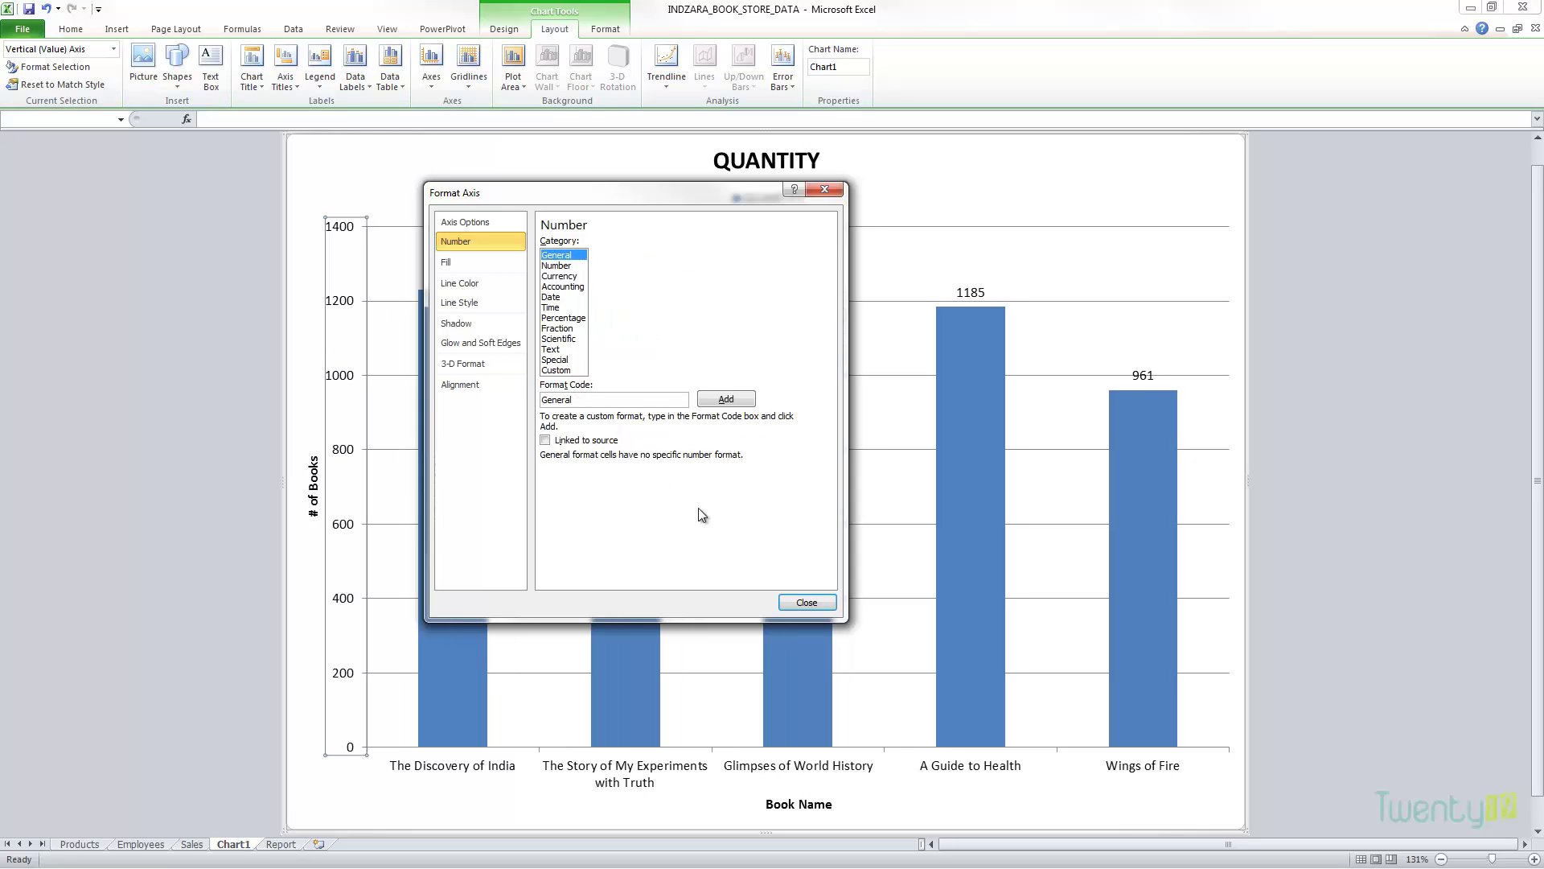
Close the value axis options and open the horizontal axis formatting options.
left_click(806, 603)
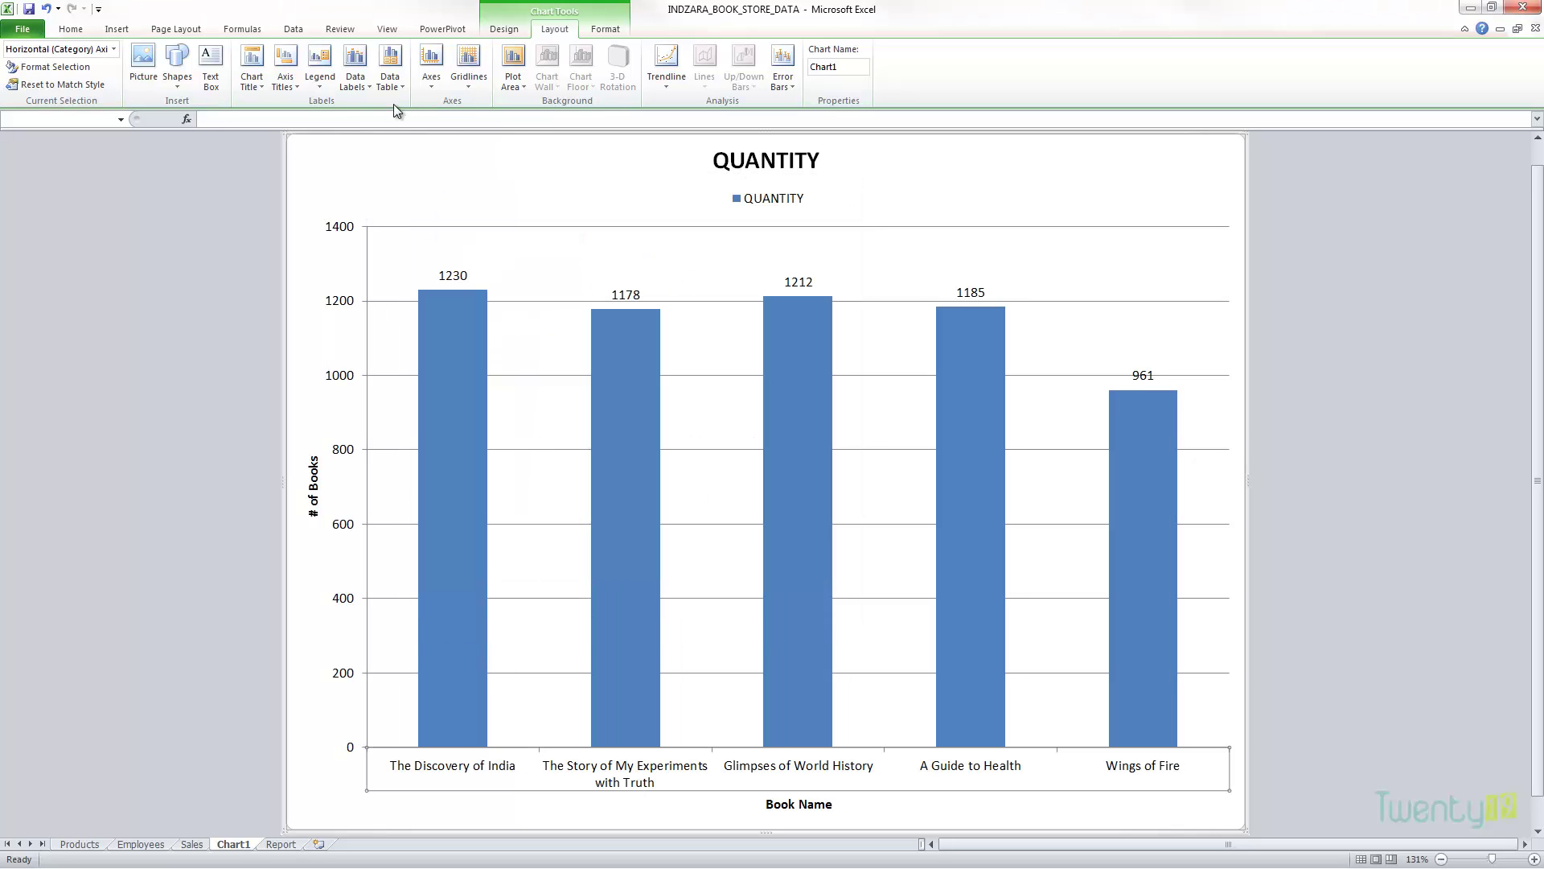
left_click(427, 80)
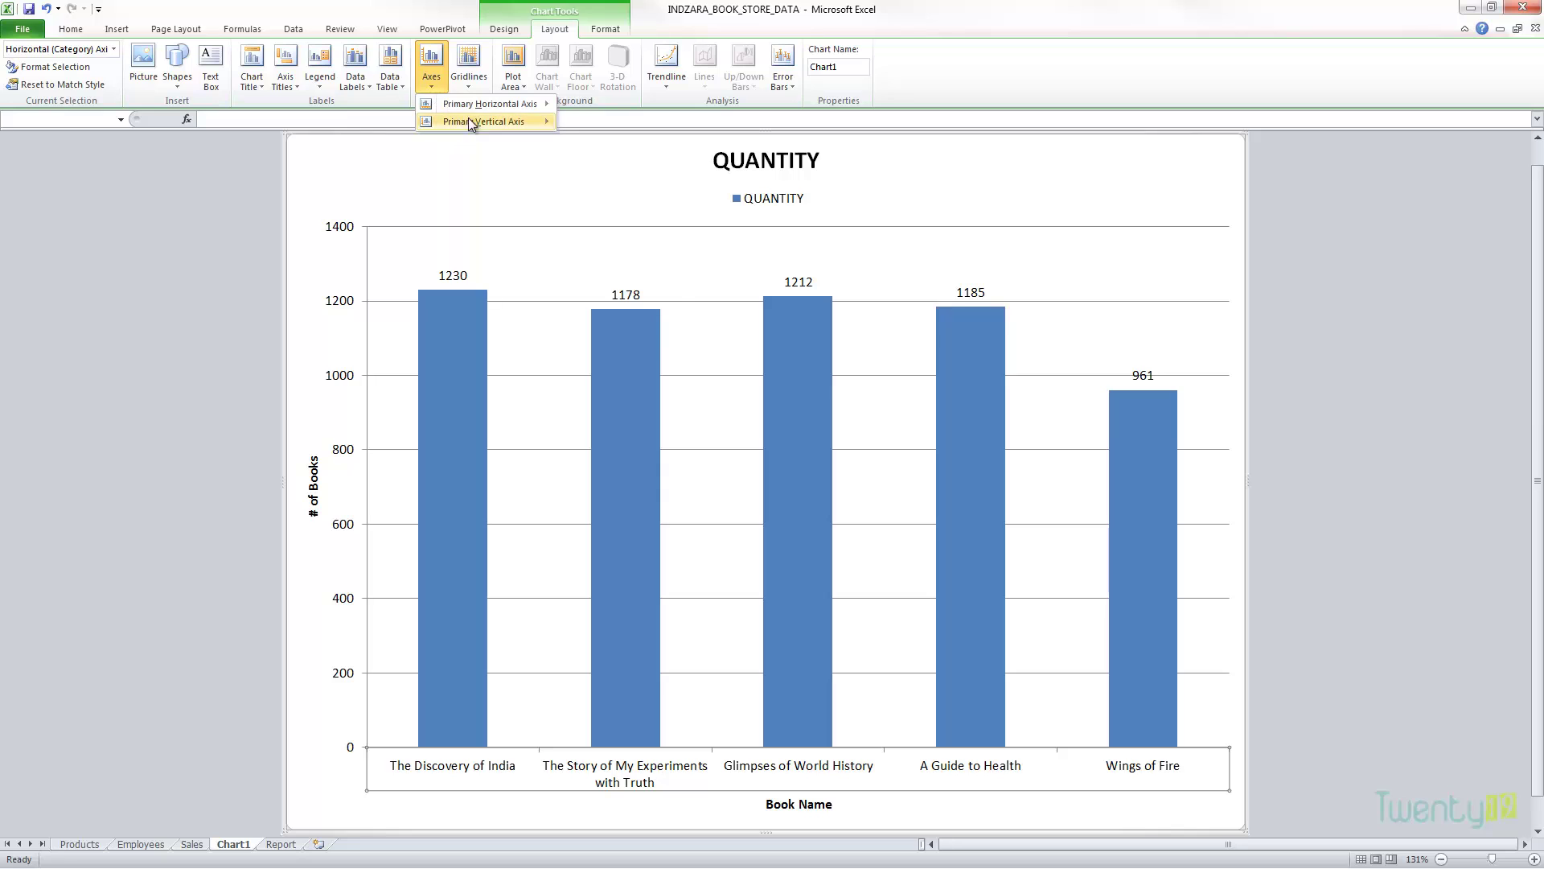
mouse_move(523, 104)
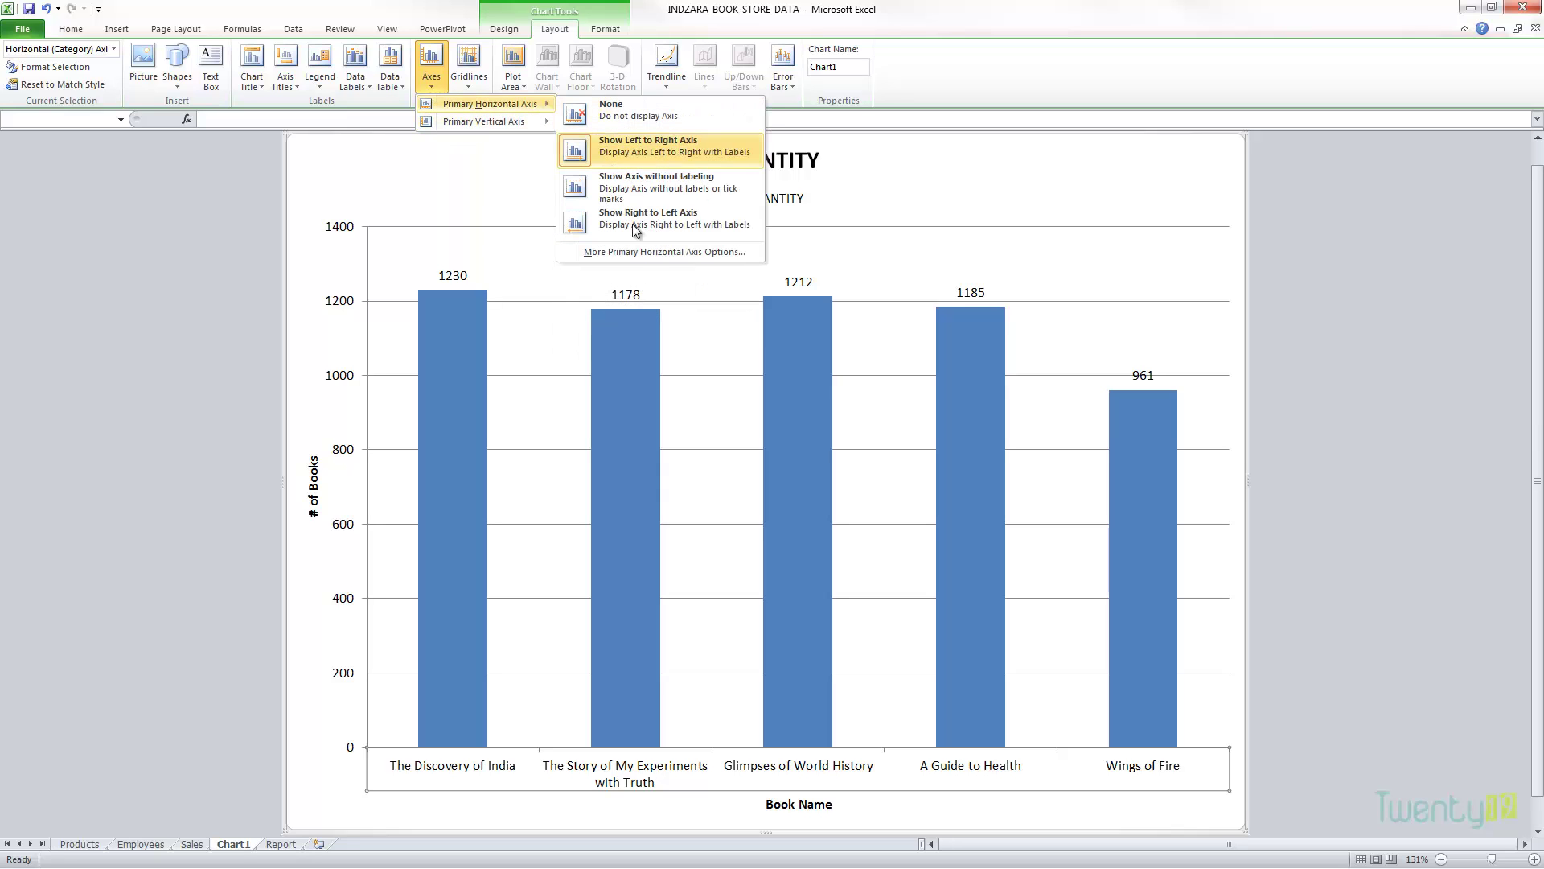
left_click(636, 253)
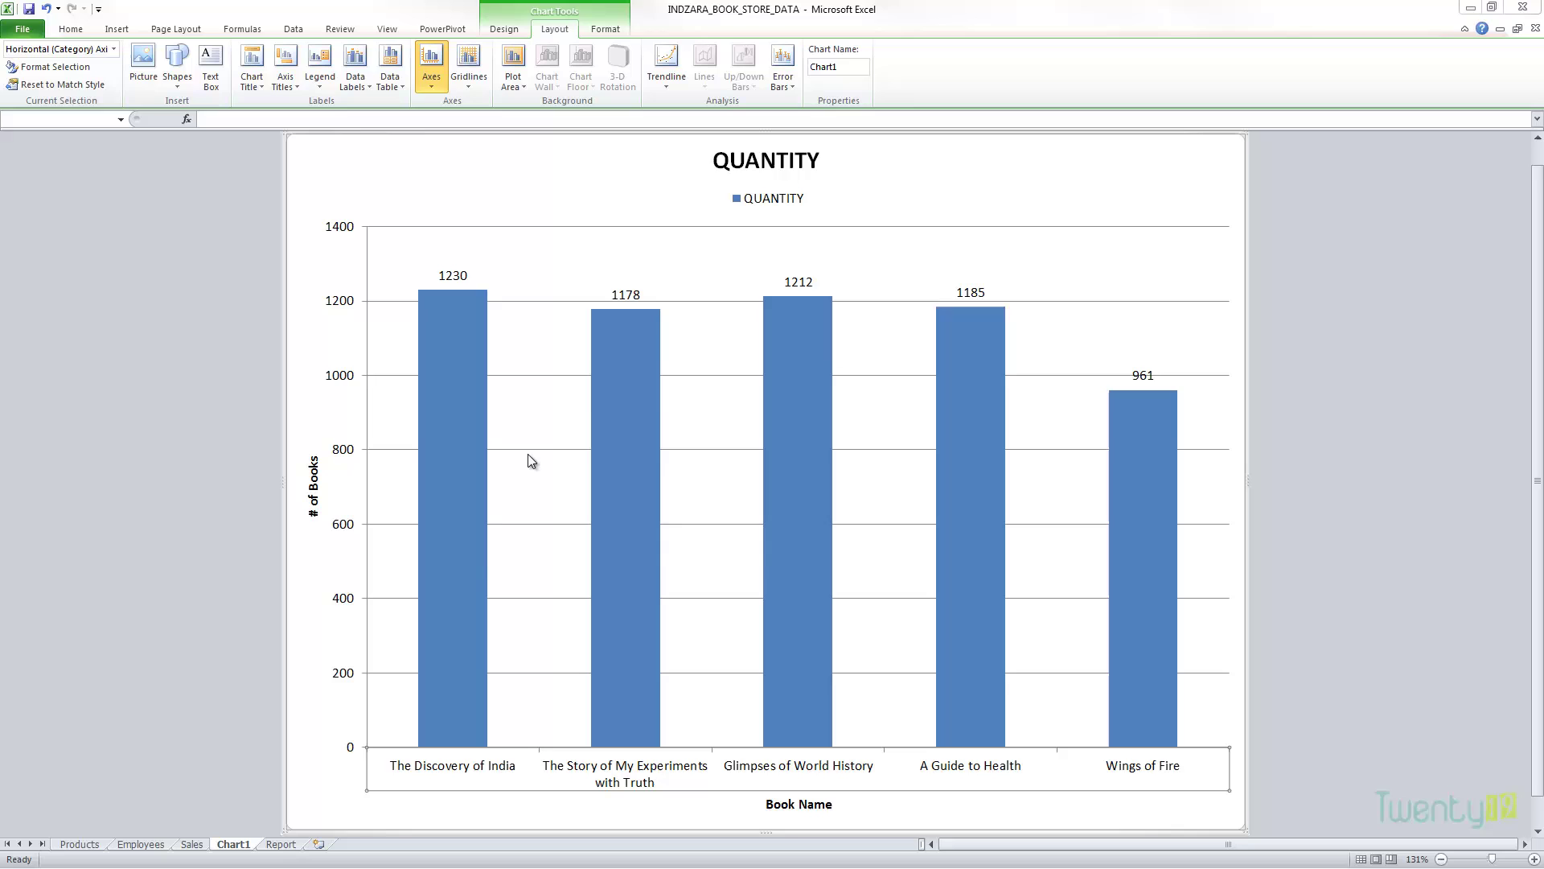
left_click_drag(585, 174, 616, 190)
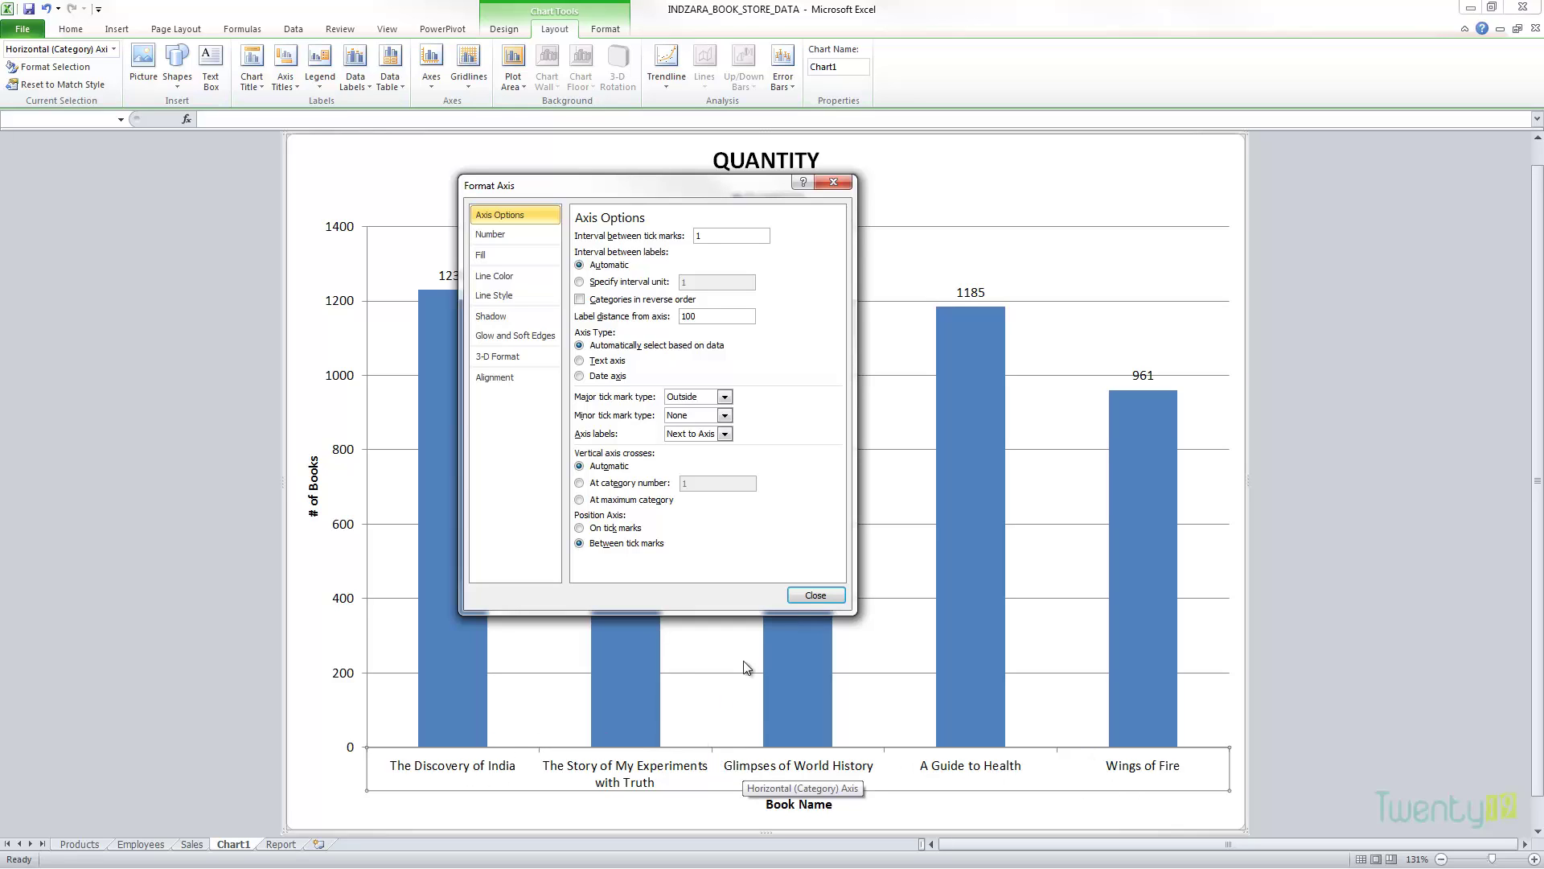
Specify a category label interval of 2 so every second book title shows.
left_click(672, 287)
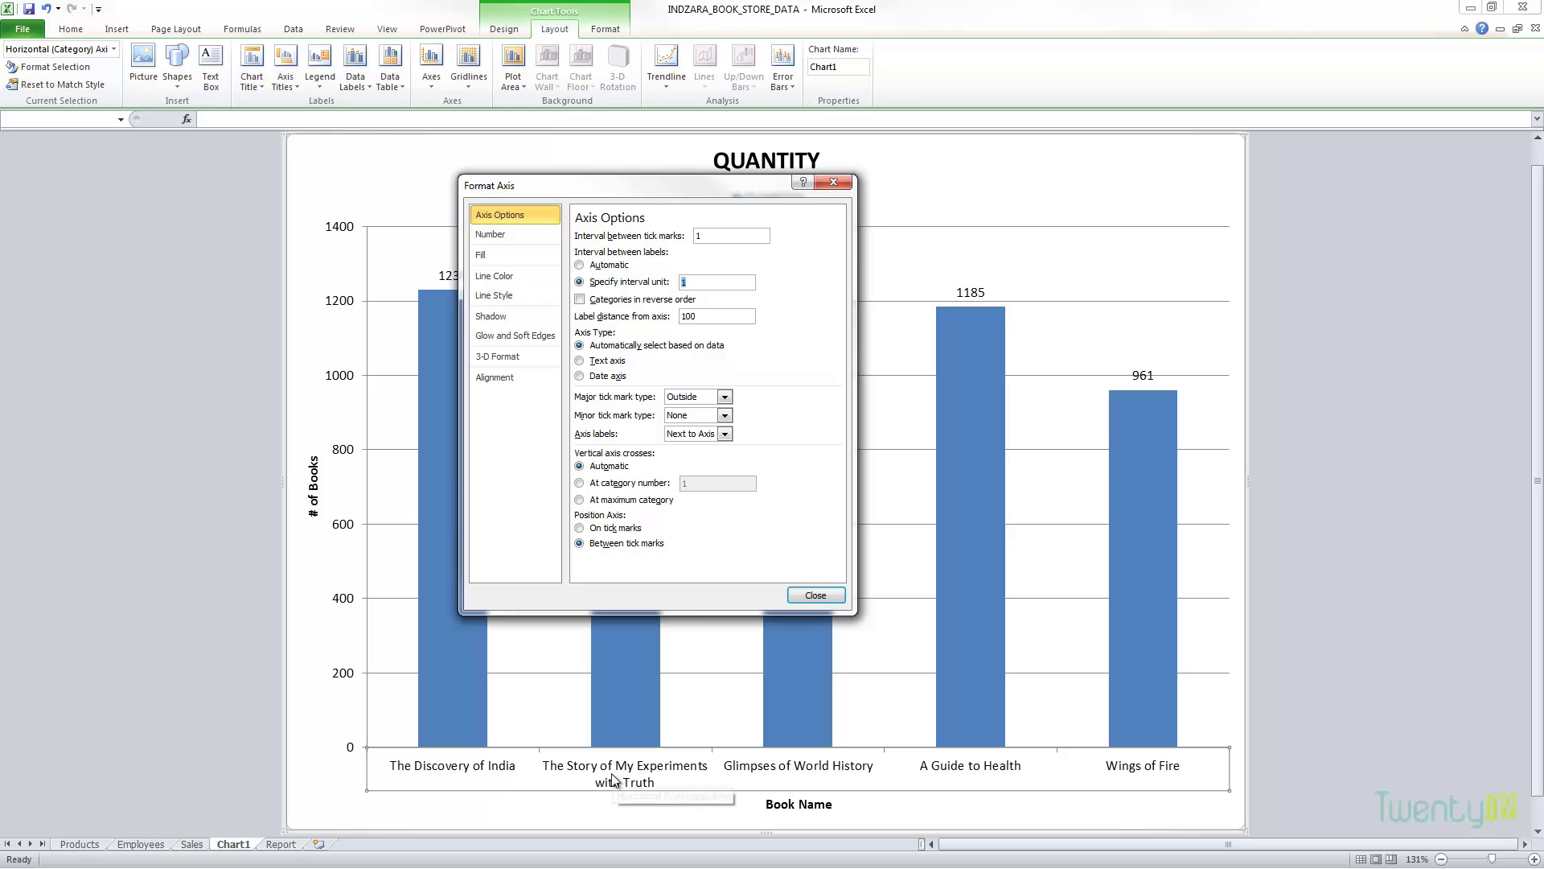
type("2")
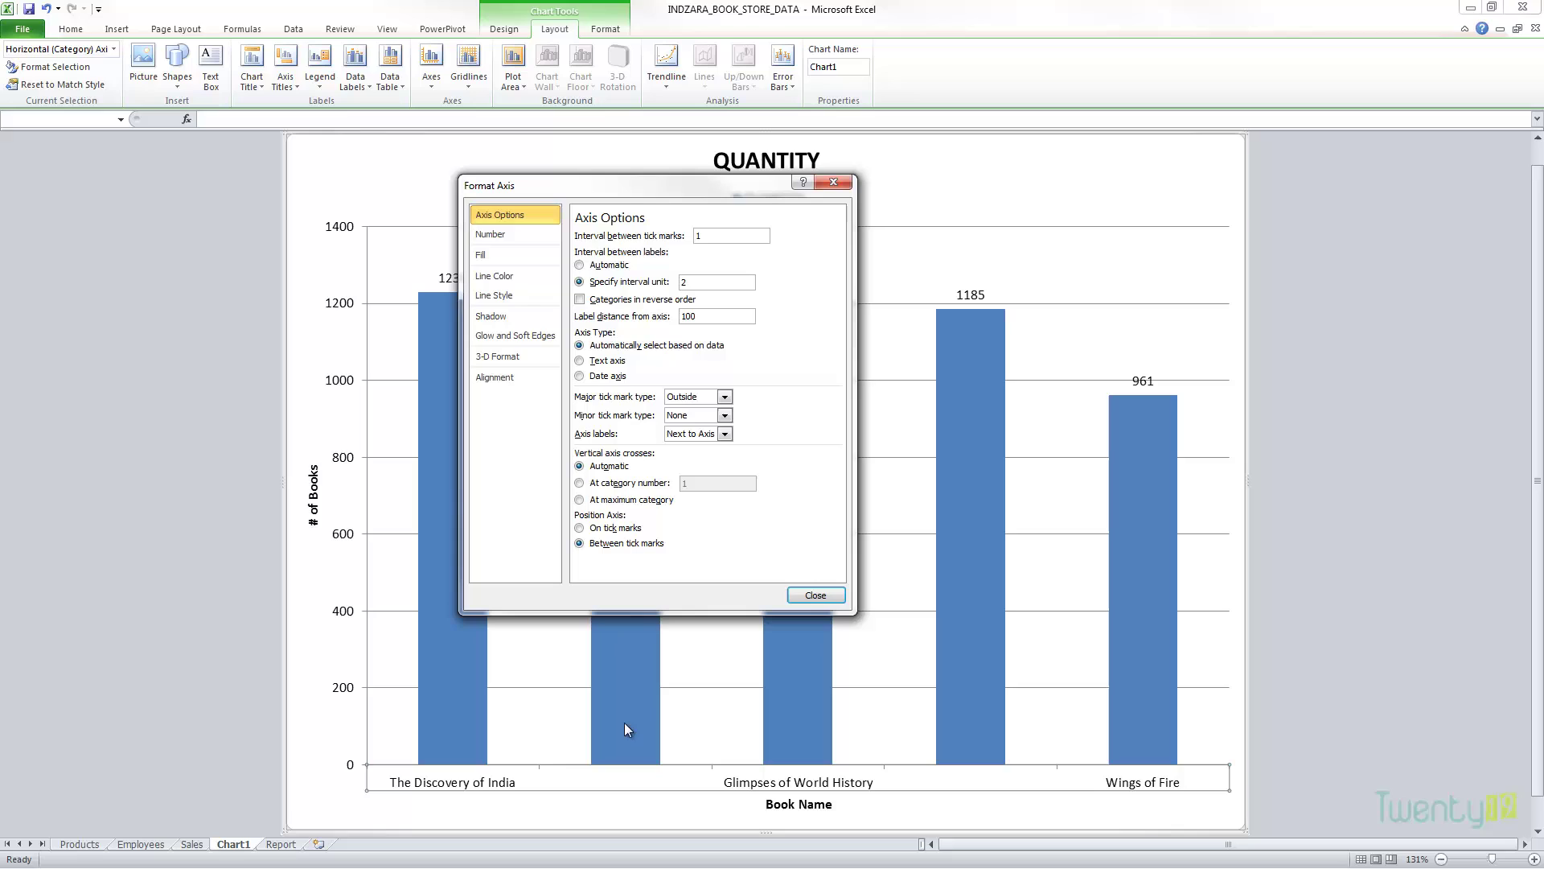
mouse_move(636, 729)
Restore the automatic label interval, try value axis crossing at category 3, then revert to Automatic.
left_click(608, 267)
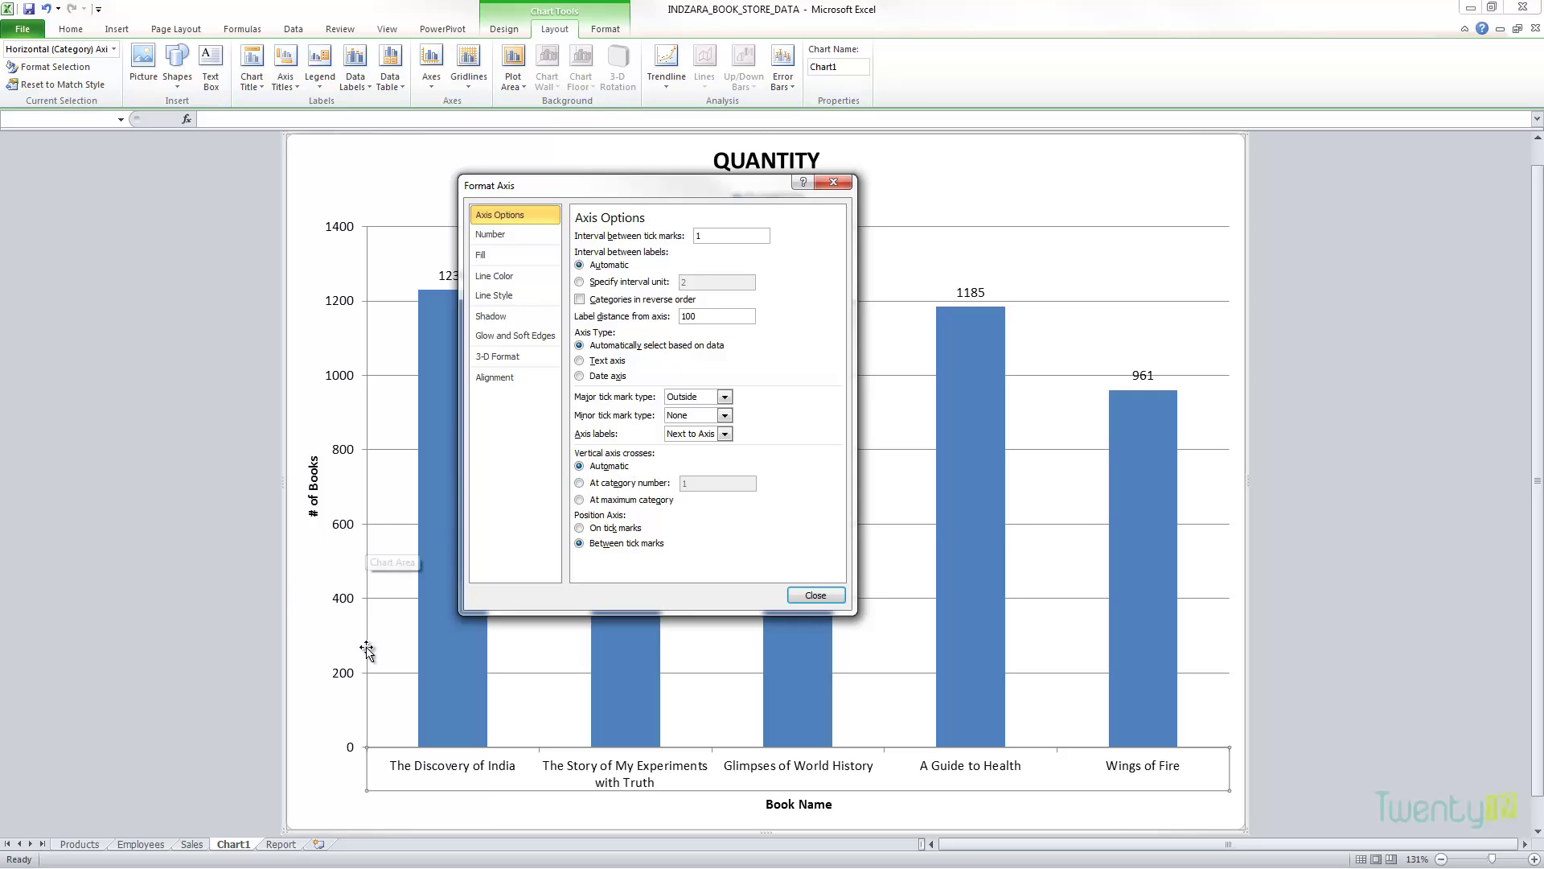
left_click(653, 482)
type("3")
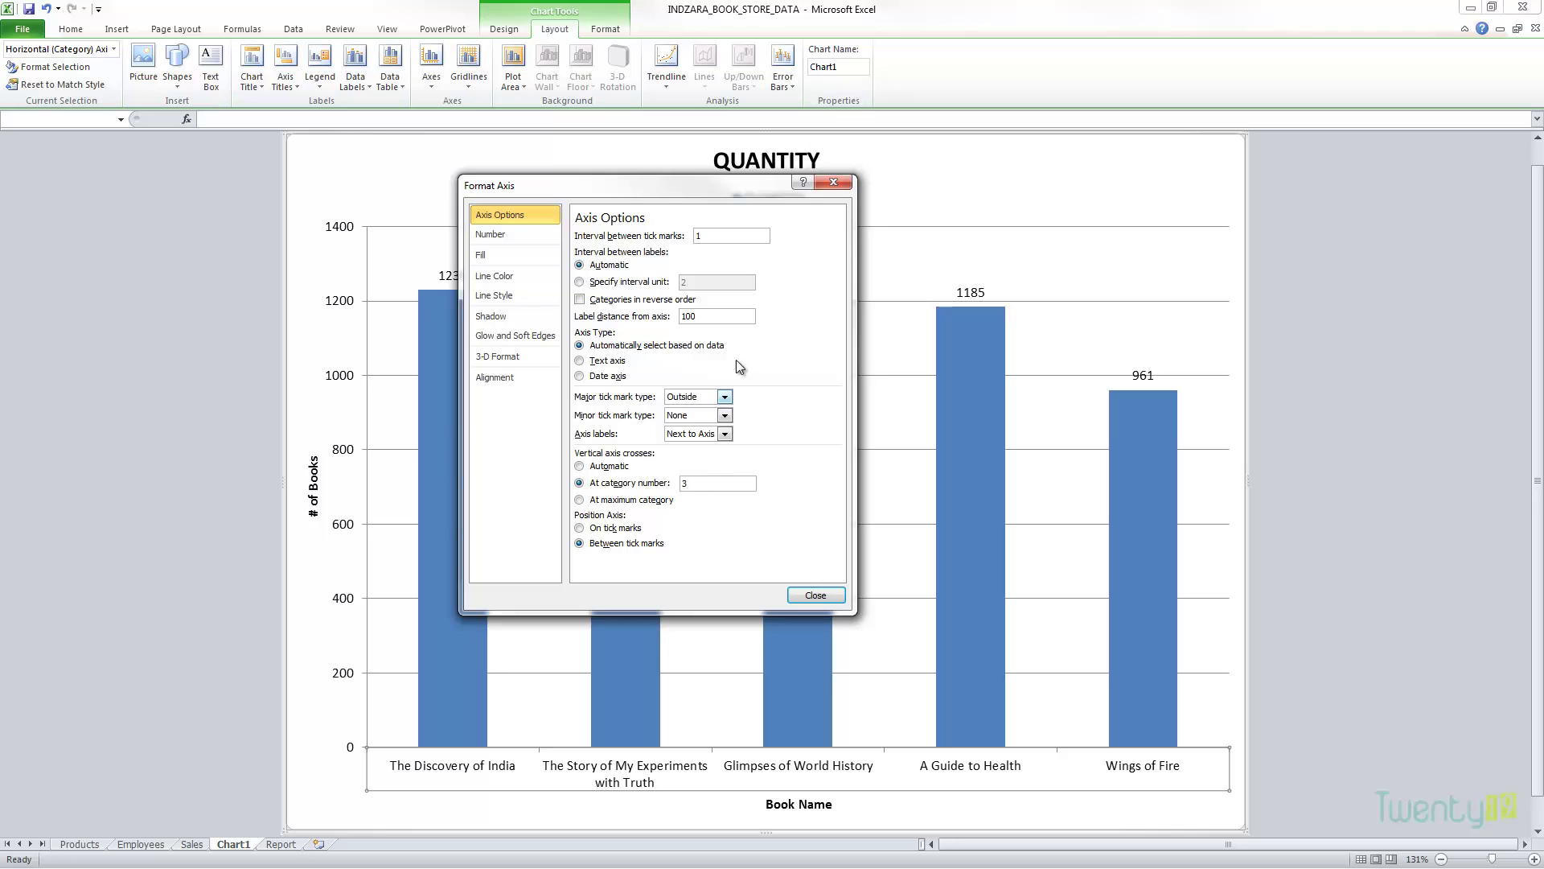
left_click(747, 319)
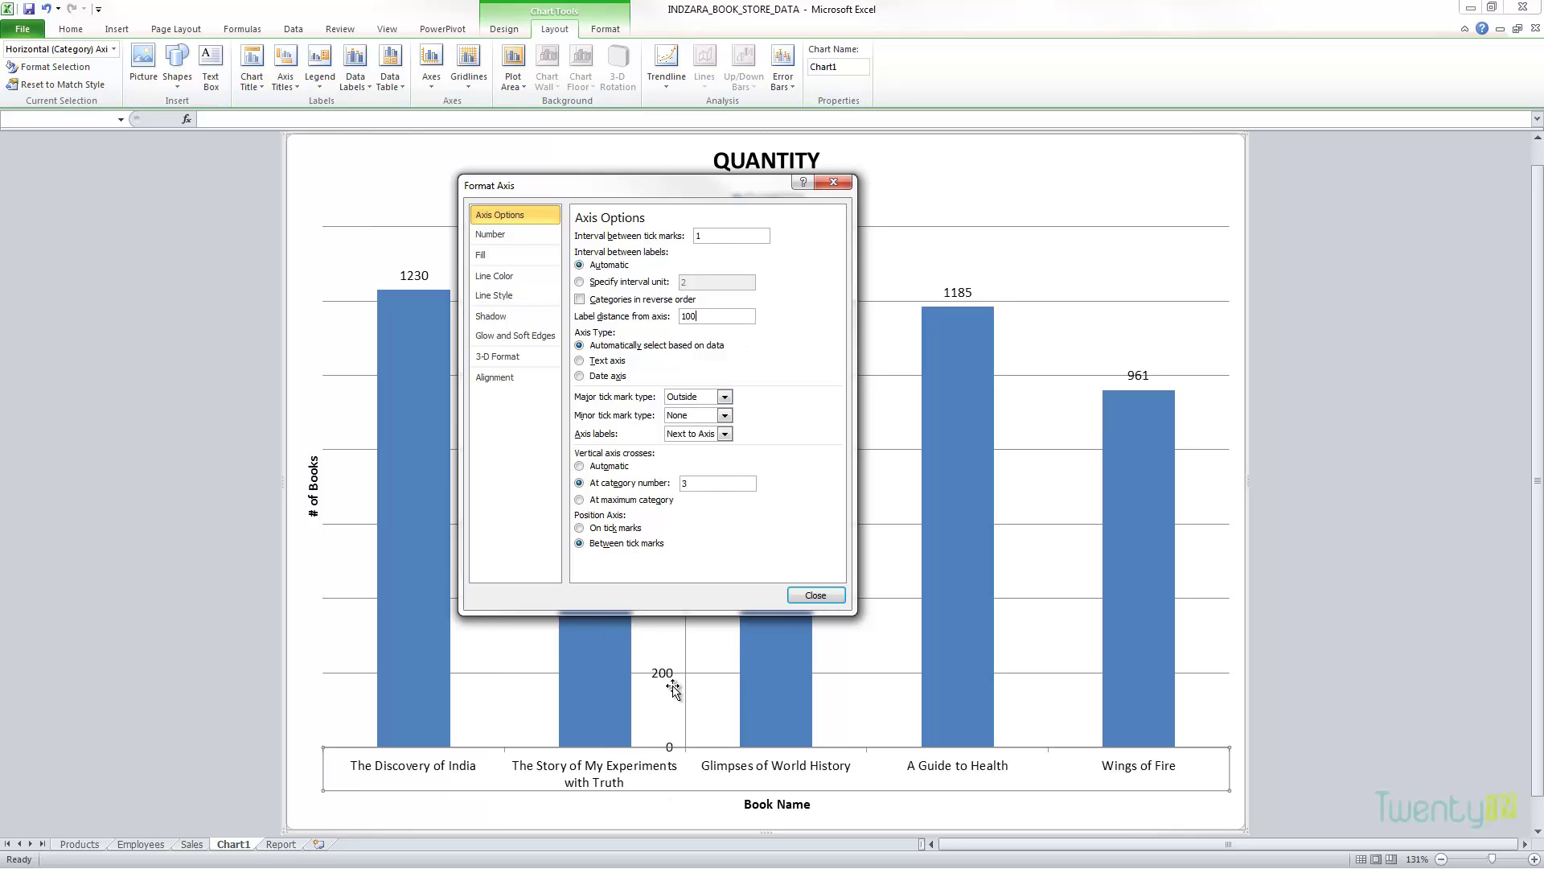
left_click_drag(717, 189, 1117, 219)
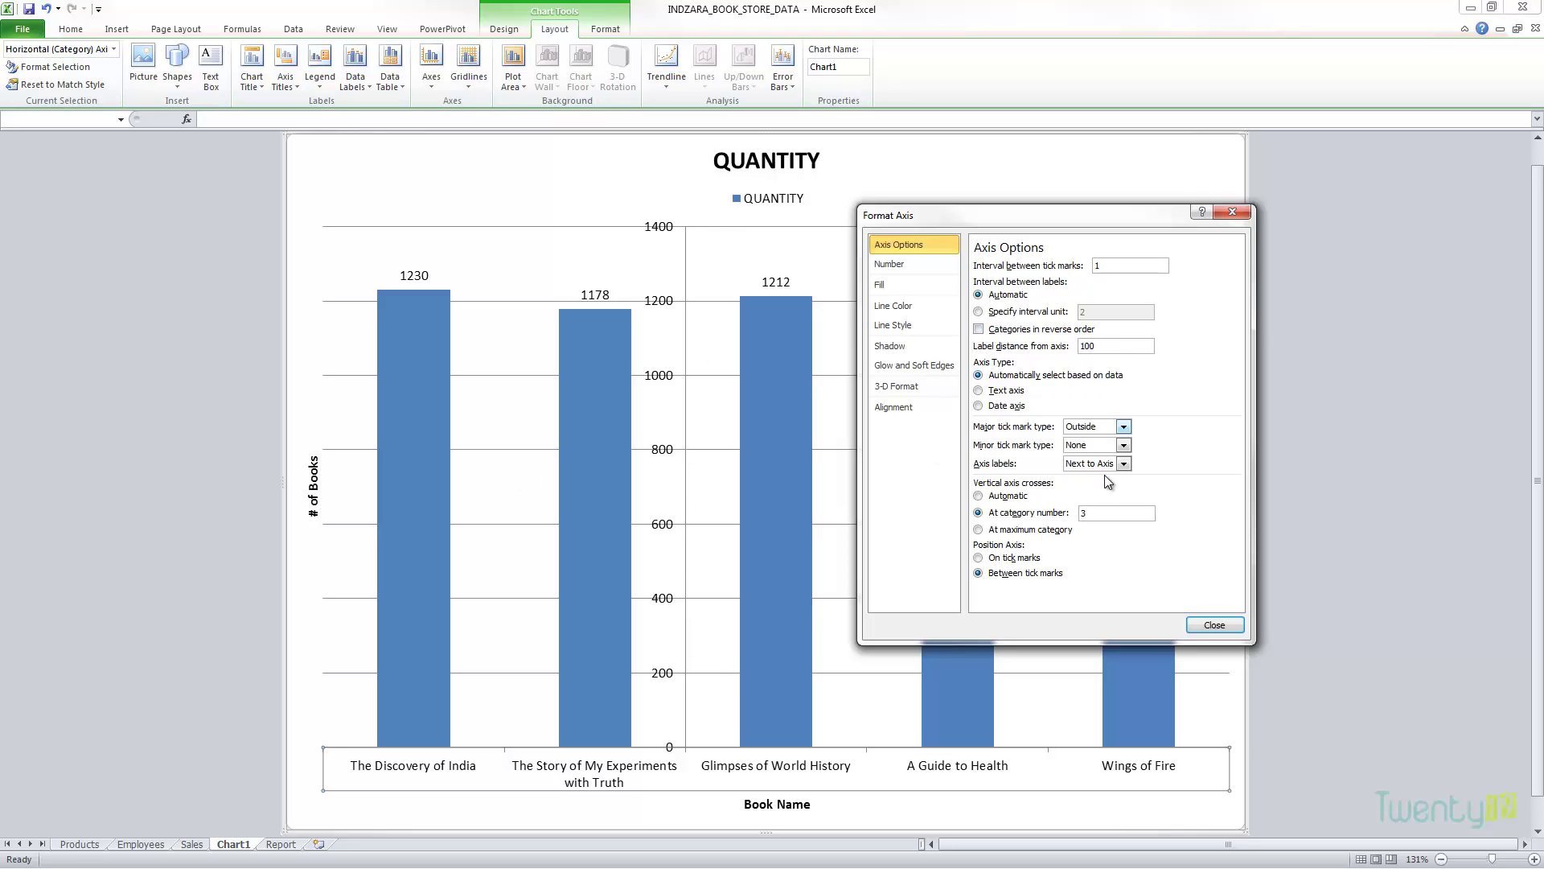
left_click(1005, 495)
Review the axis number format options and close the category axis settings.
left_click_drag(1068, 214, 981, 202)
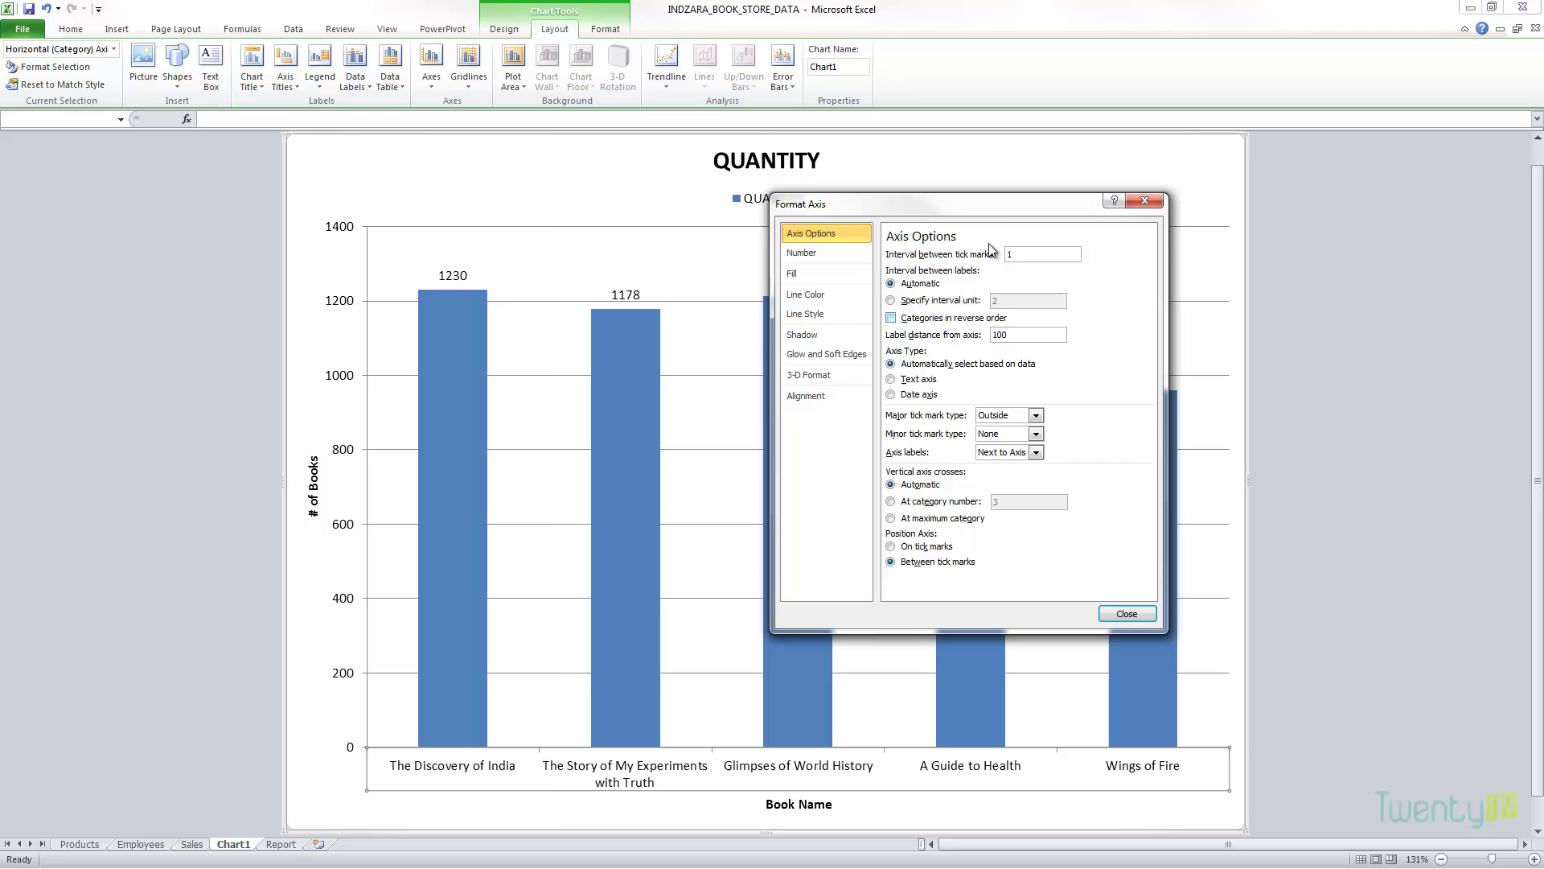
left_click_drag(999, 212, 655, 199)
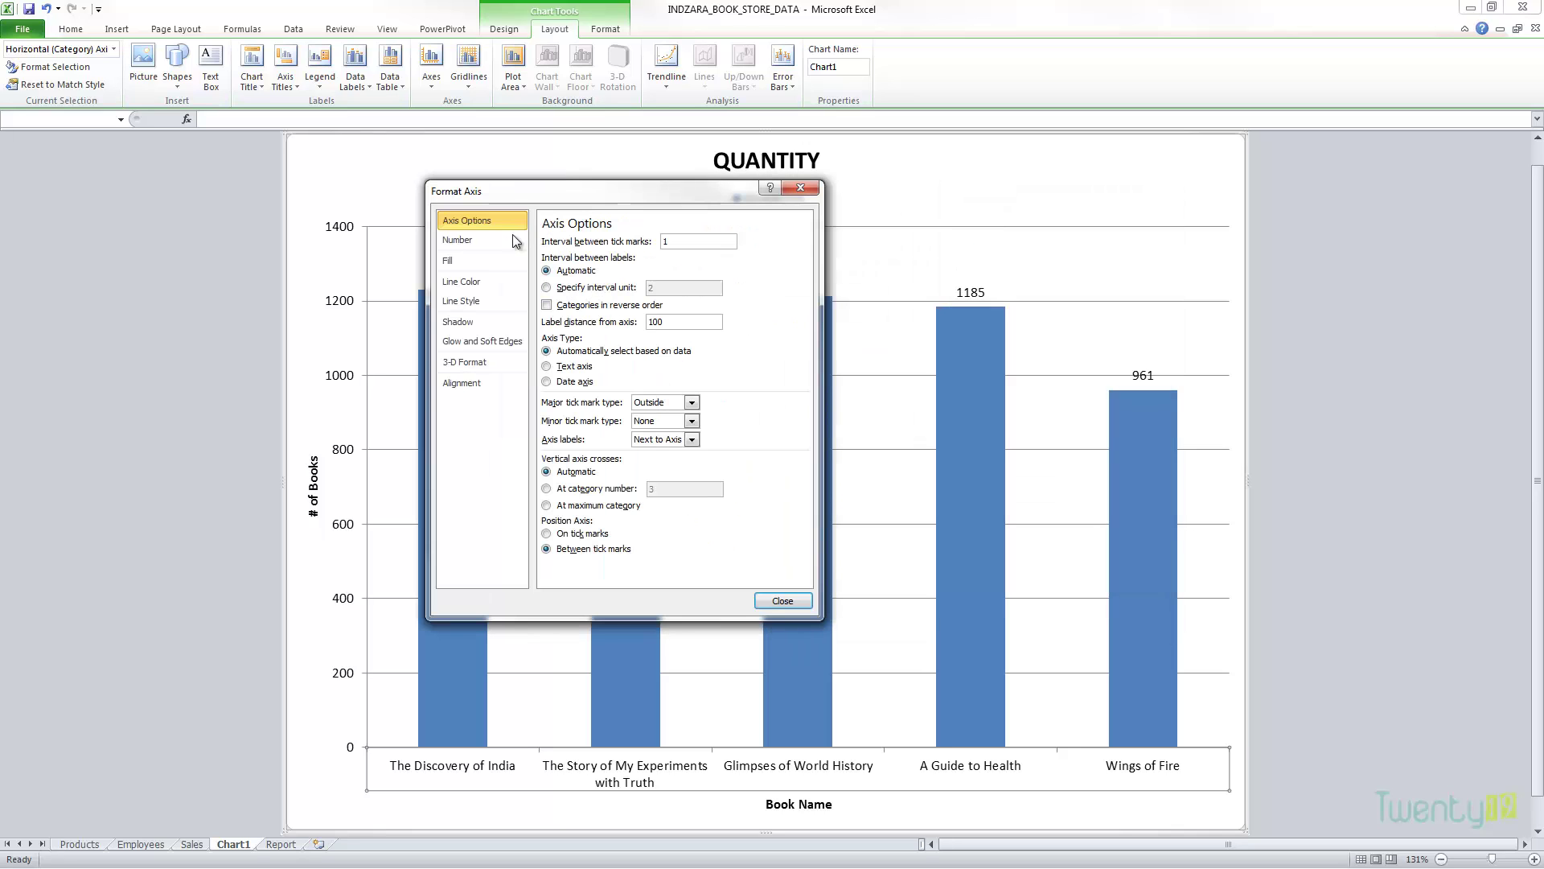
left_click(467, 240)
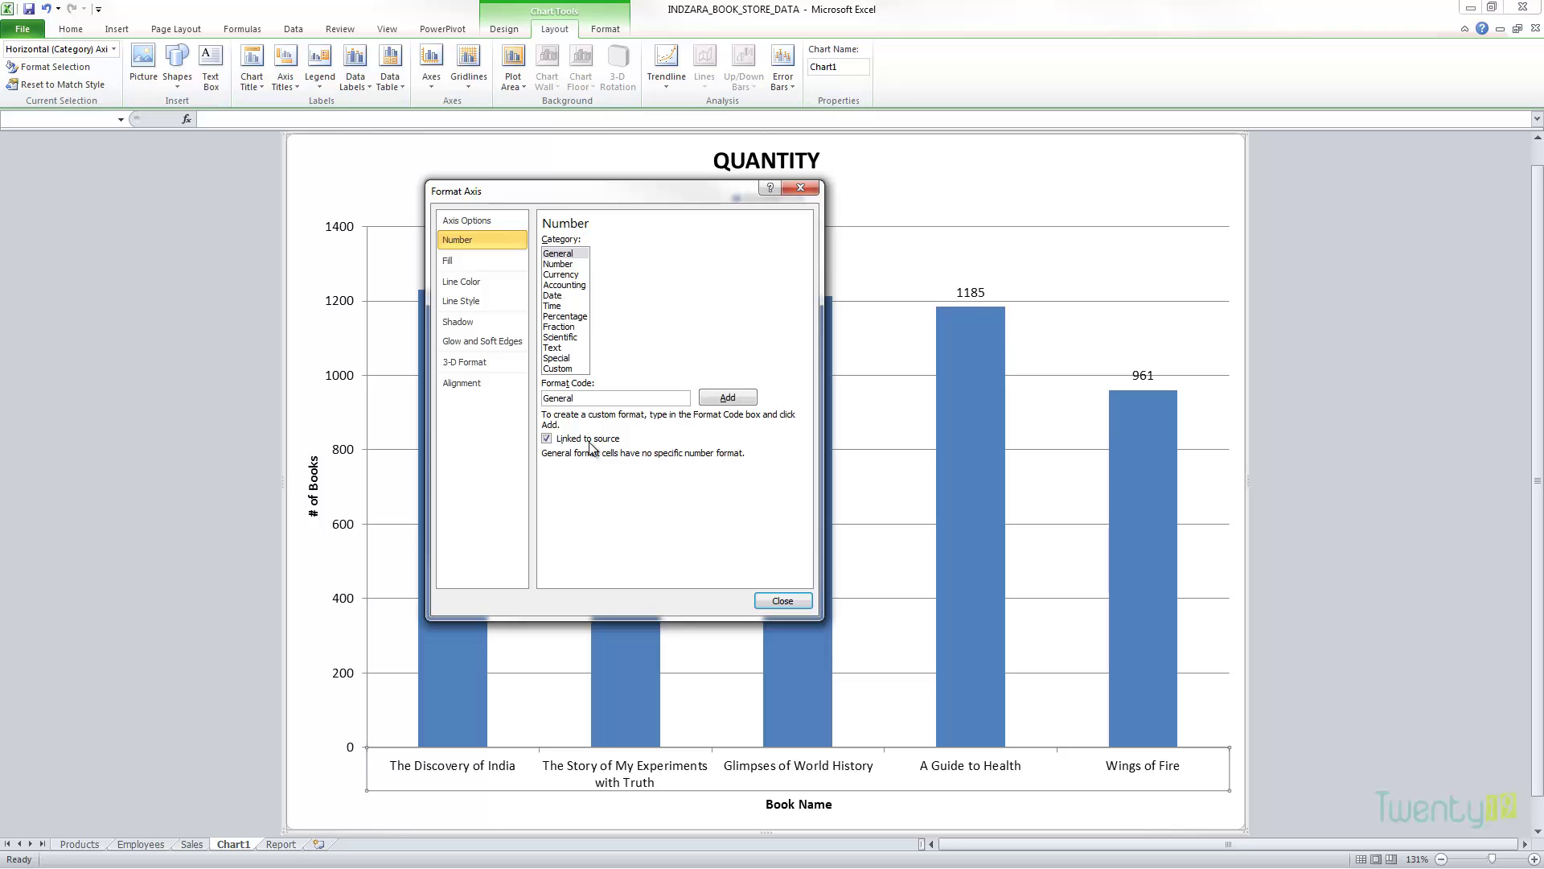
left_click(776, 601)
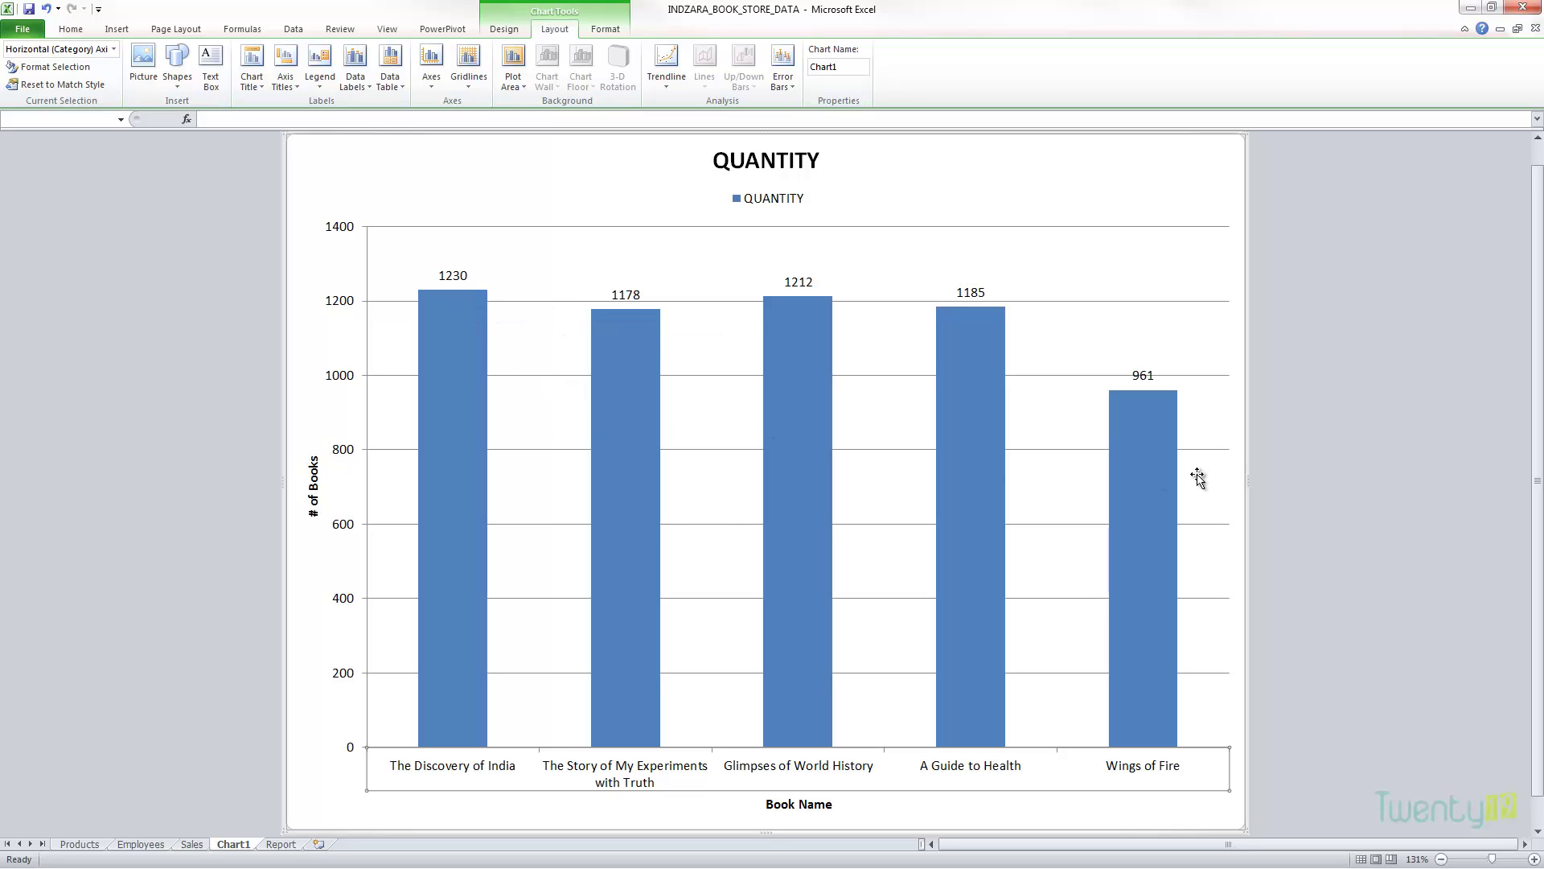
Try major and minor horizontal gridlines, keep only major, then open their formatting options.
left_click(461, 81)
mouse_move(500, 109)
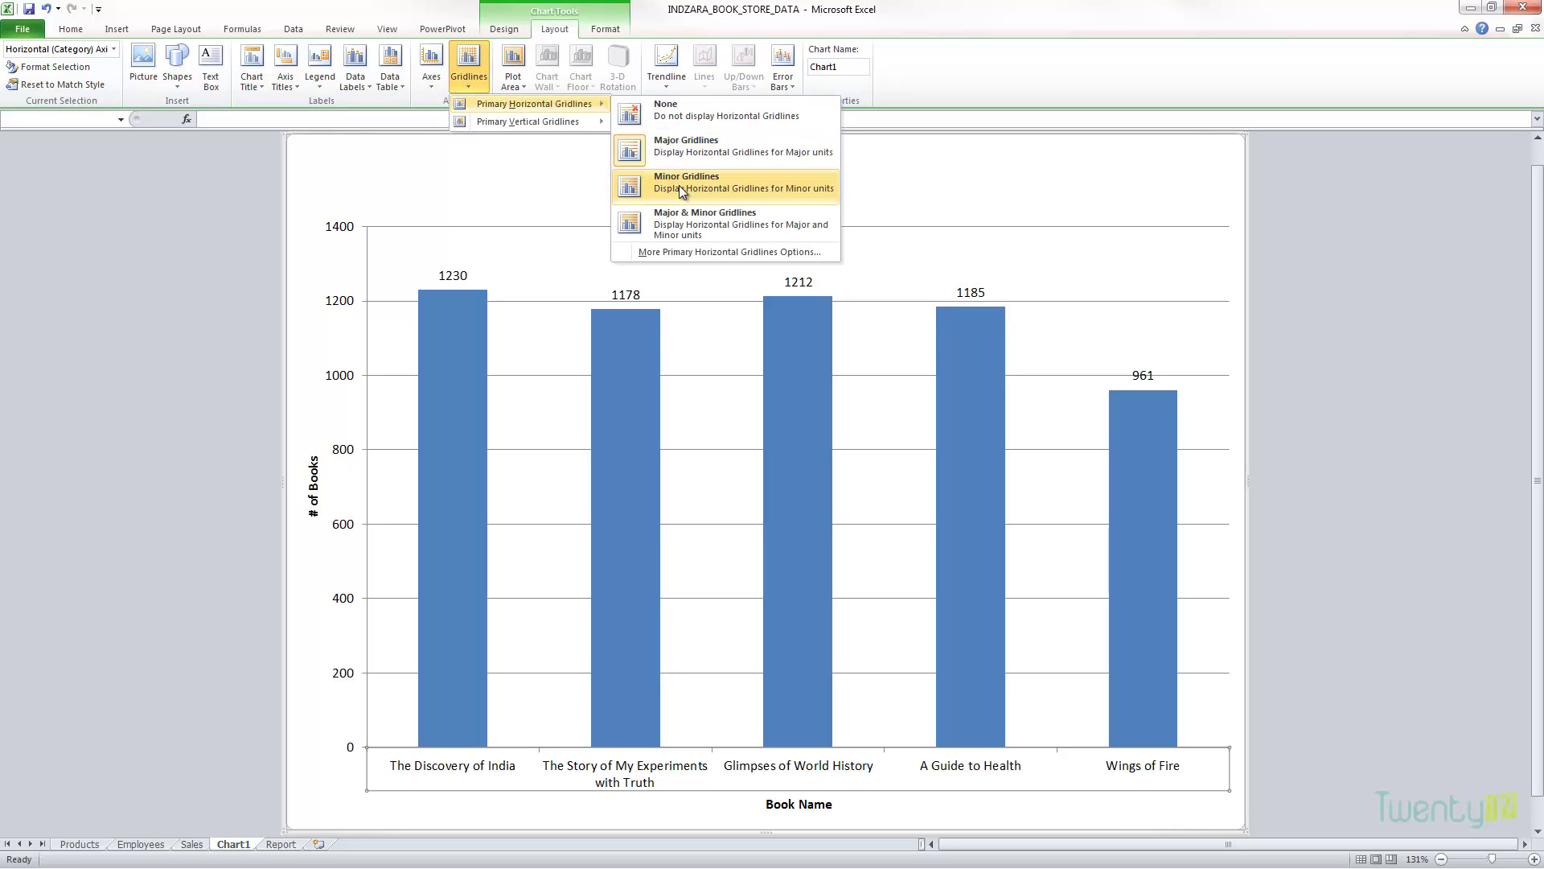
left_click(683, 219)
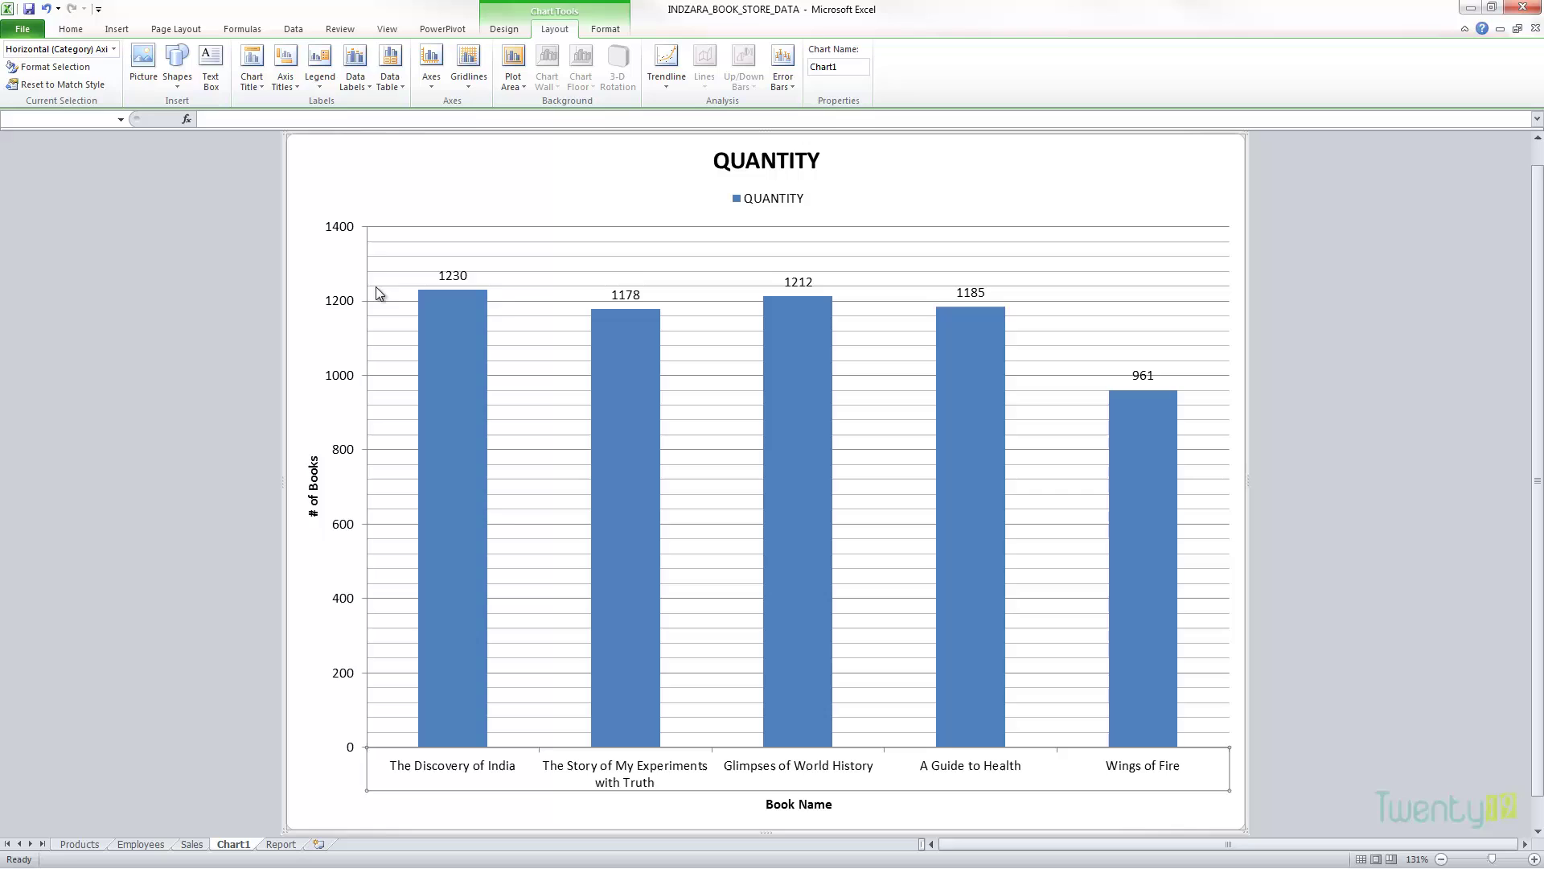
left_click(478, 80)
mouse_move(513, 104)
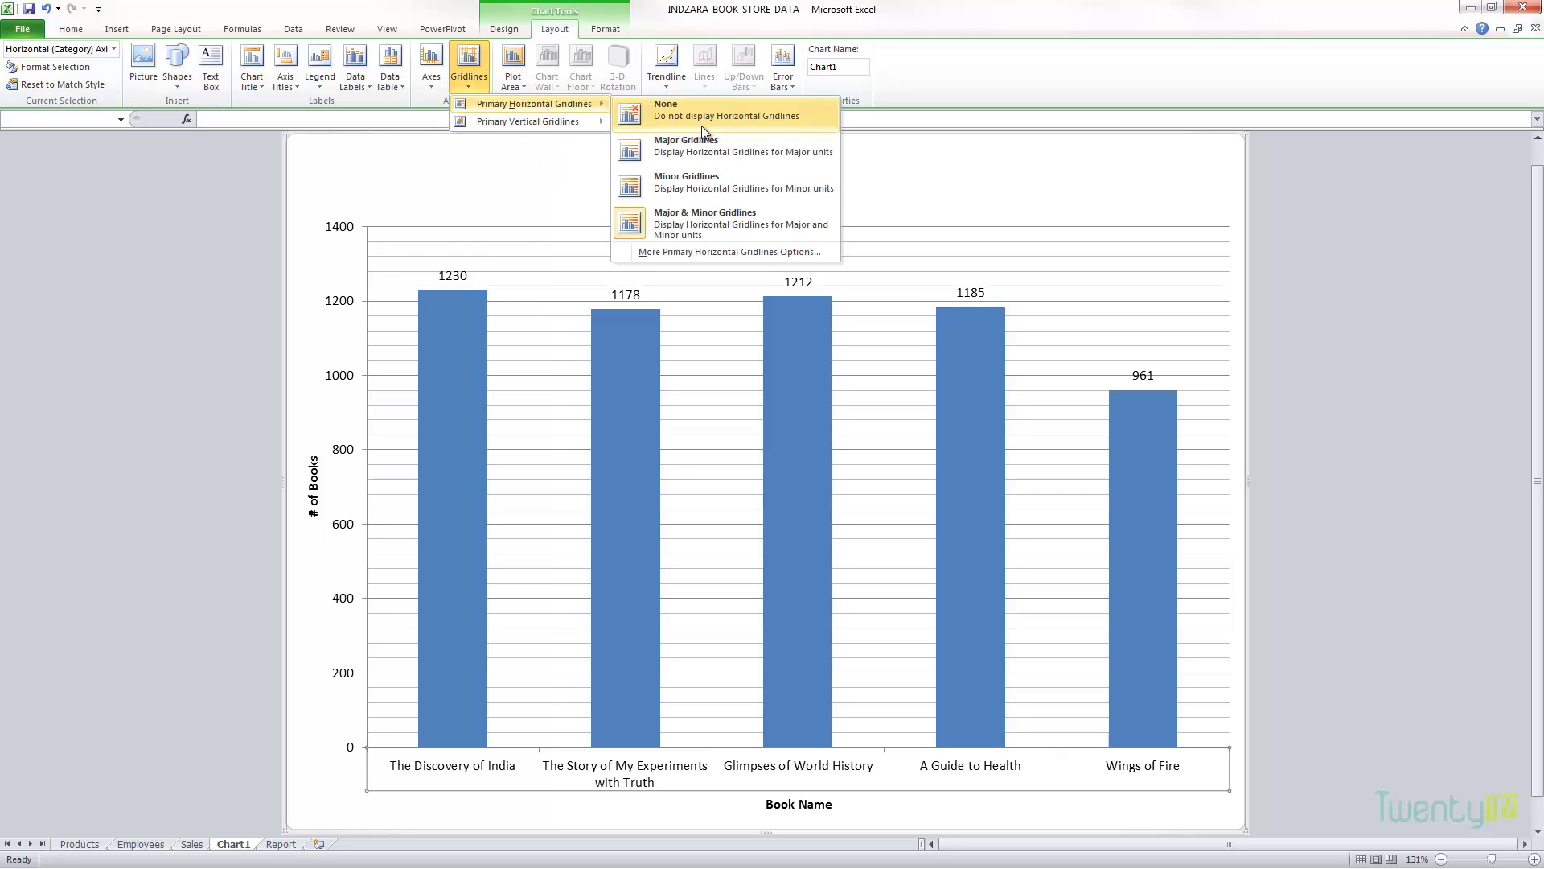
left_click(720, 152)
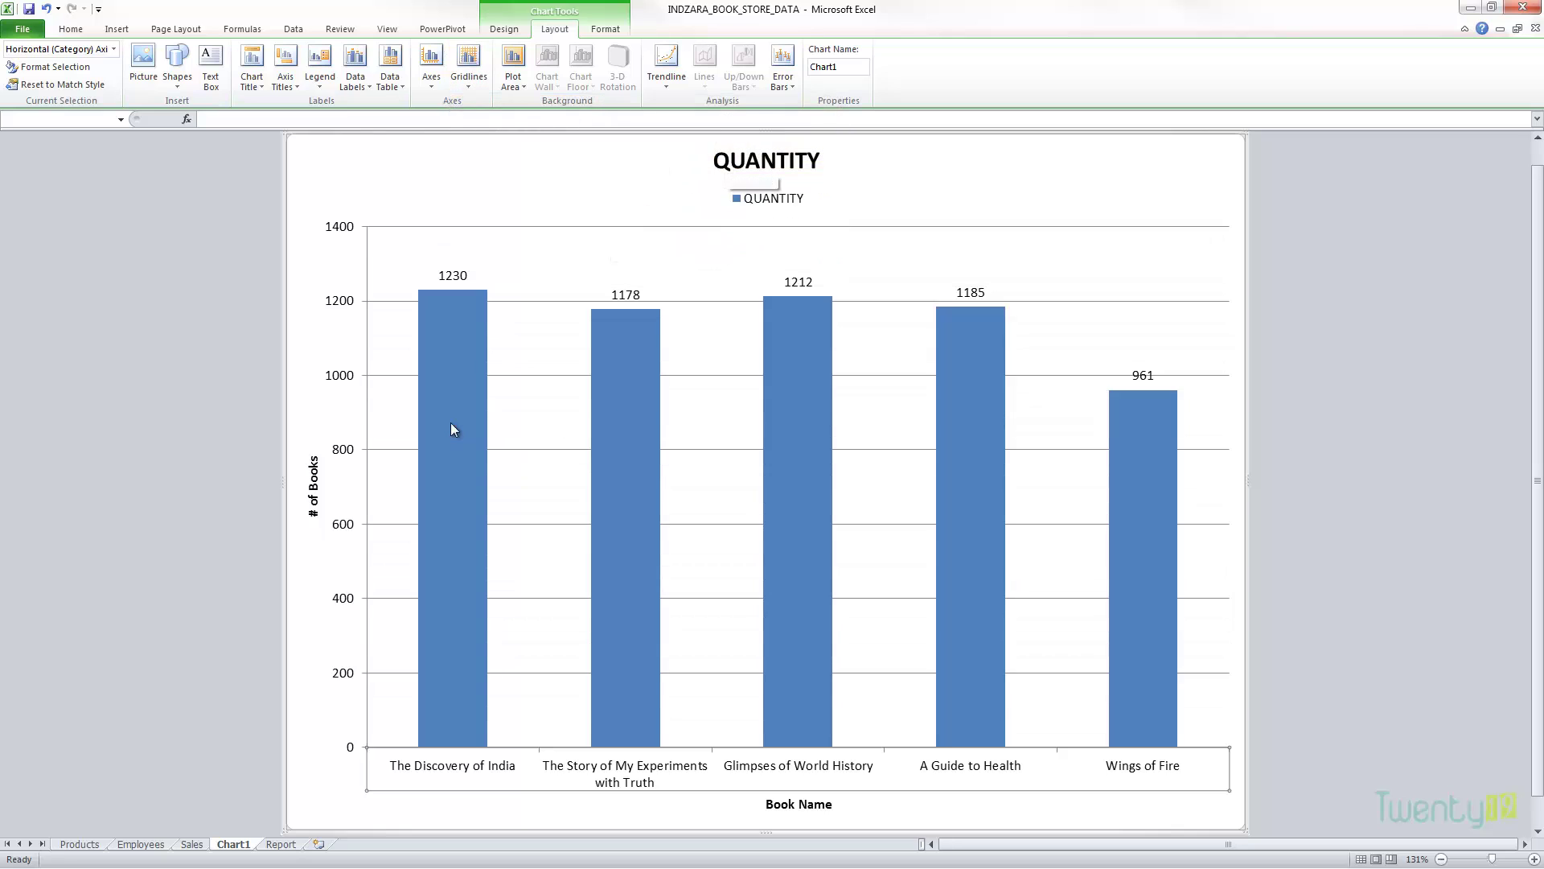
left_click(475, 80)
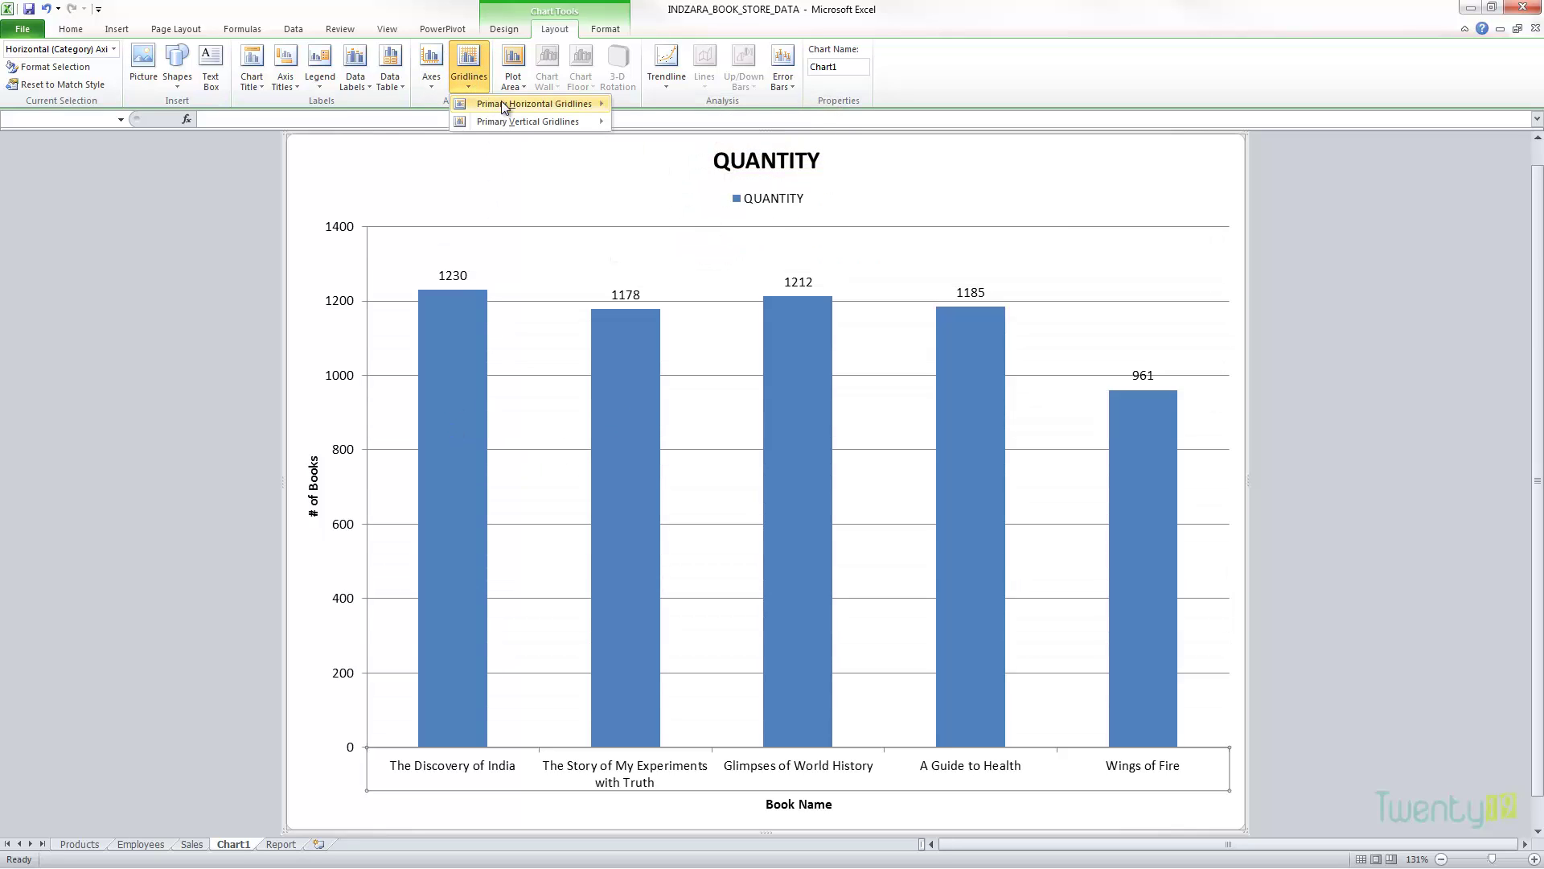
mouse_move(507, 102)
left_click(710, 250)
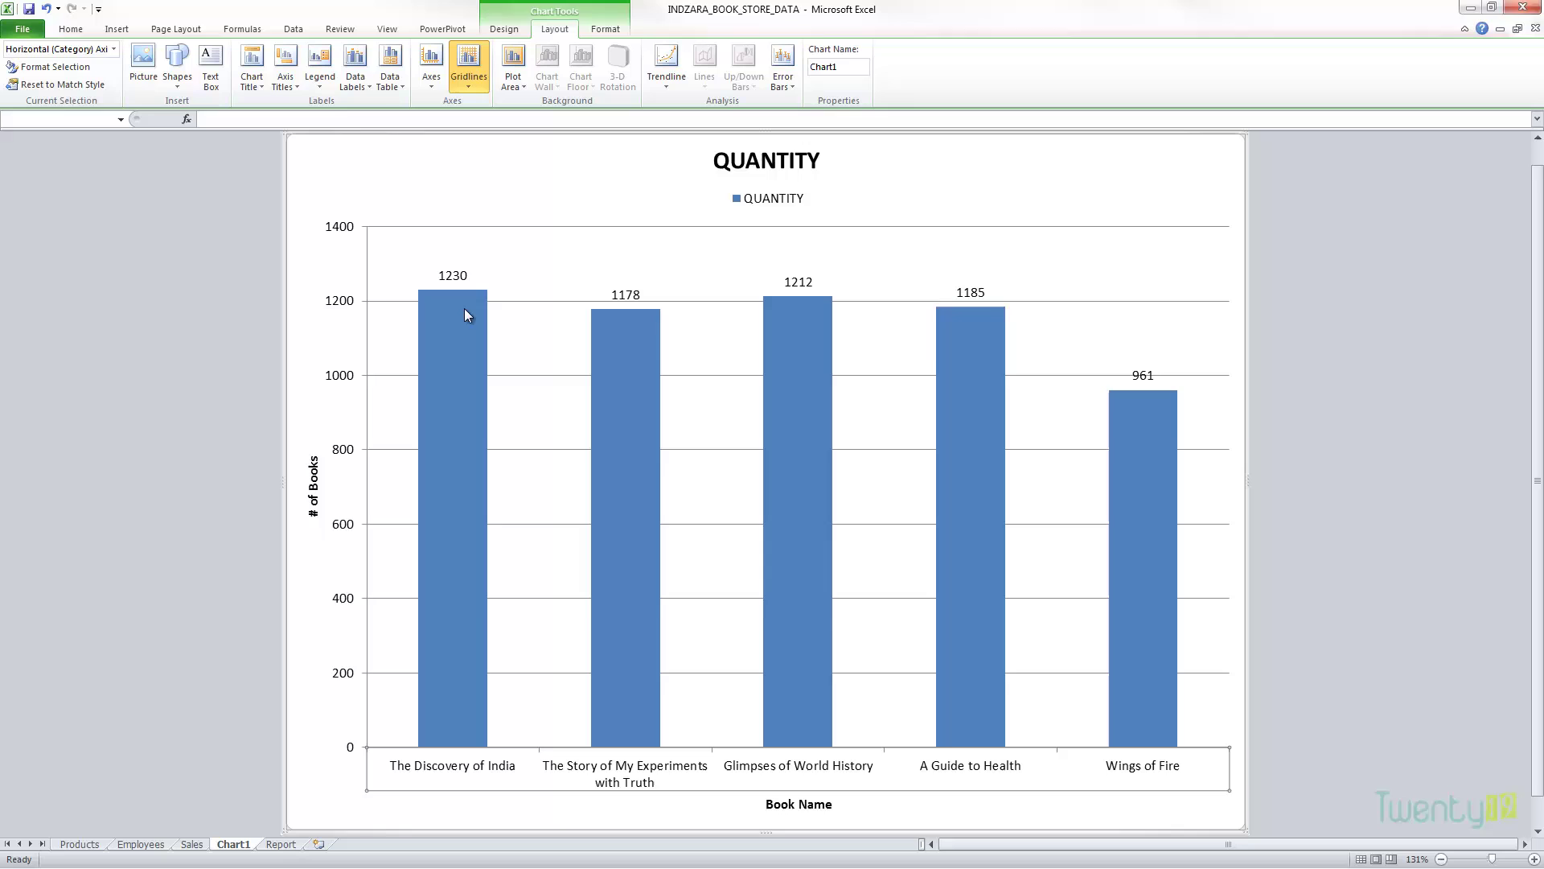
Make the major gridlines a solid very light grey line and close the settings.
left_click_drag(529, 193, 723, 211)
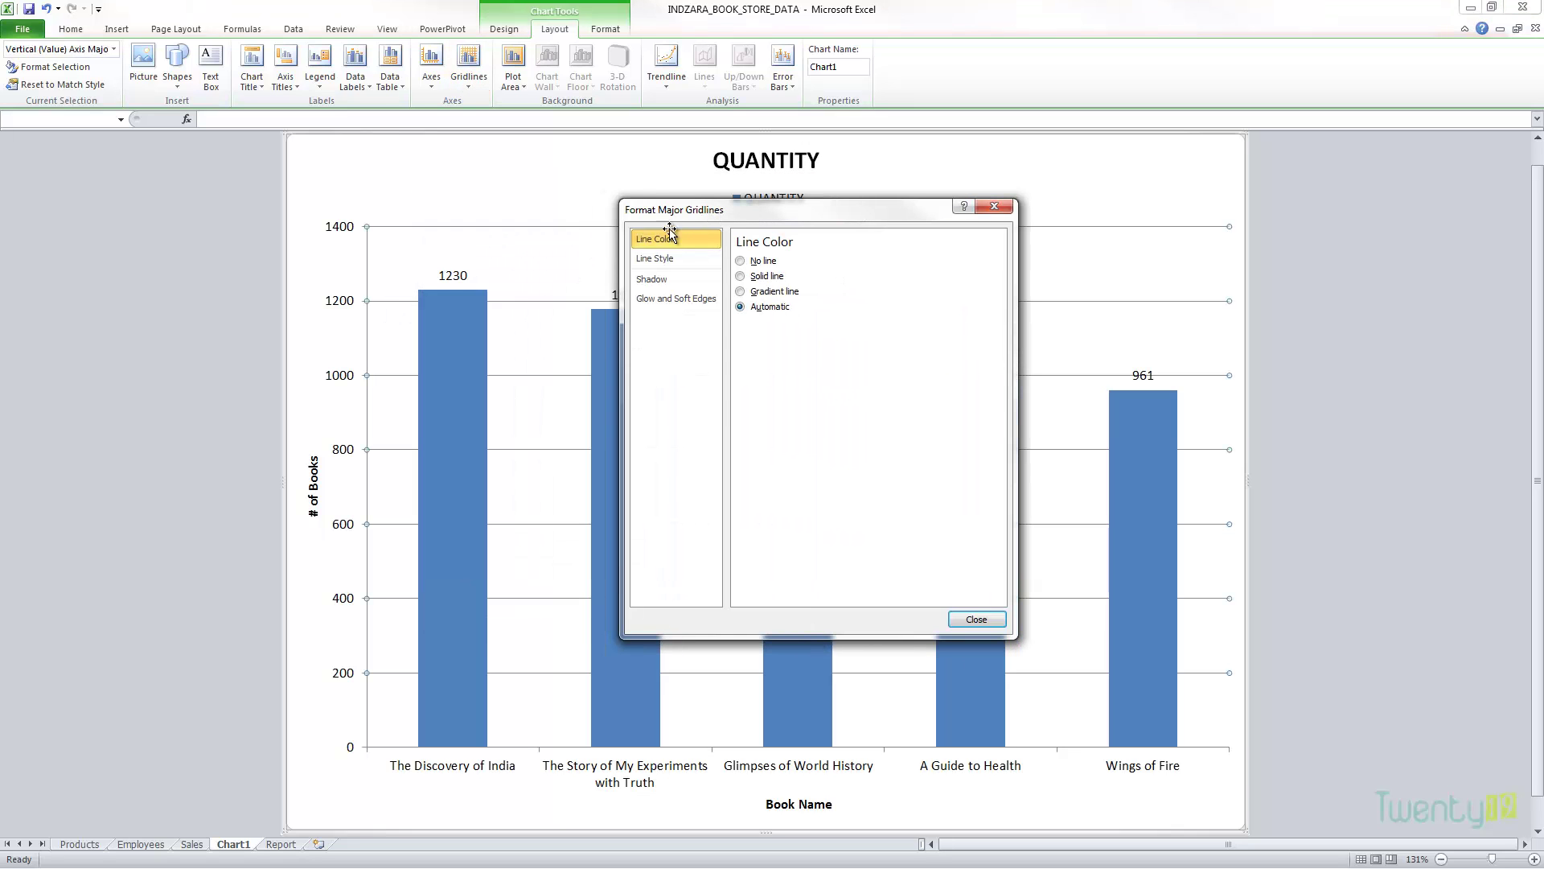
left_click(778, 278)
left_click(807, 326)
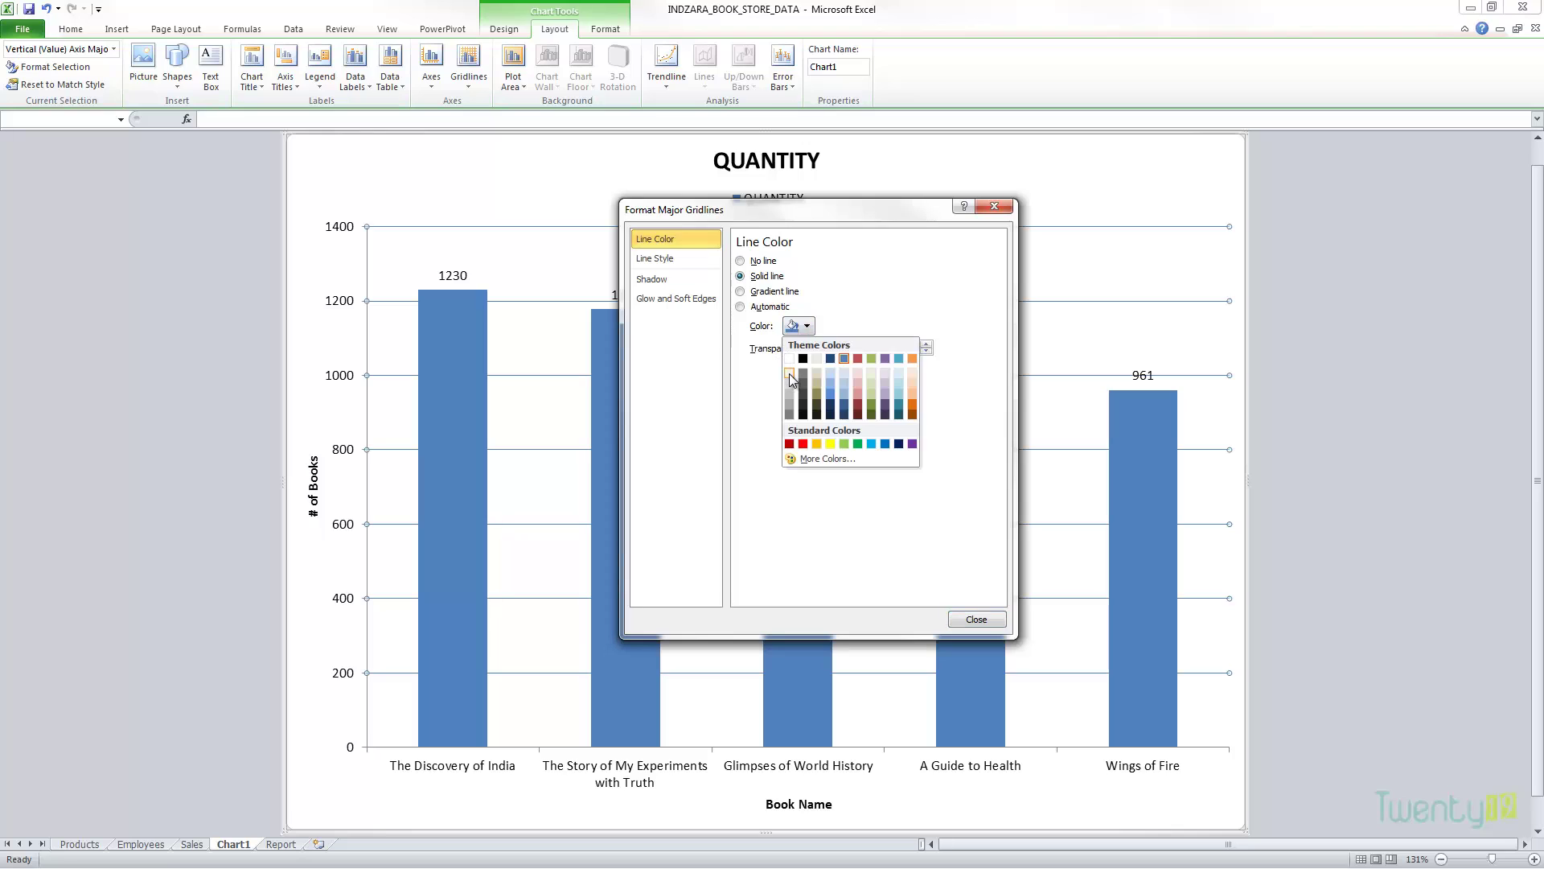
left_click(789, 373)
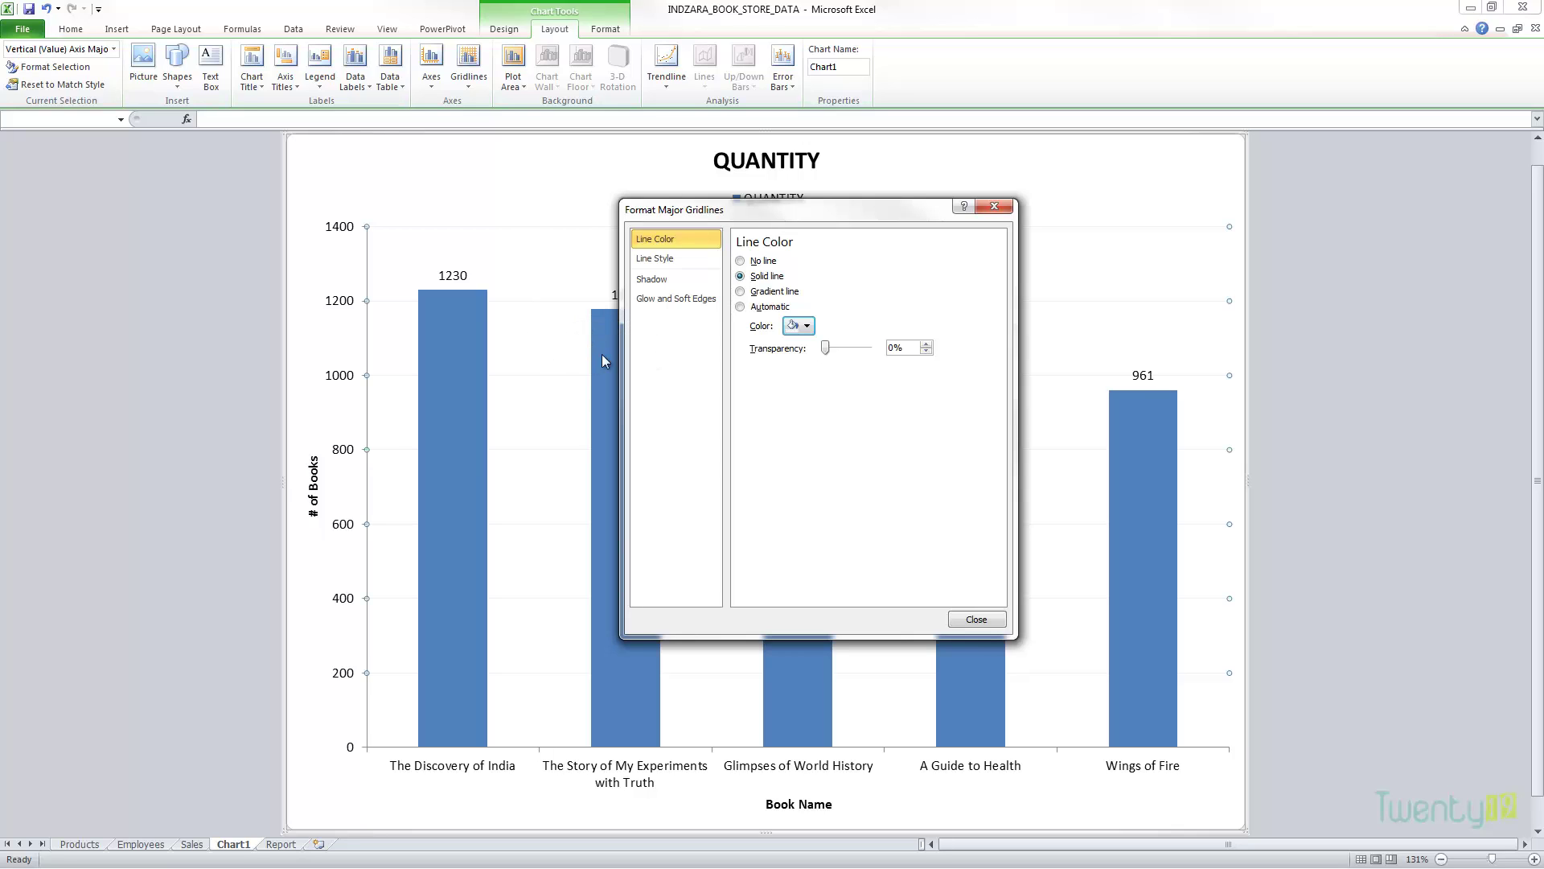
left_click(966, 620)
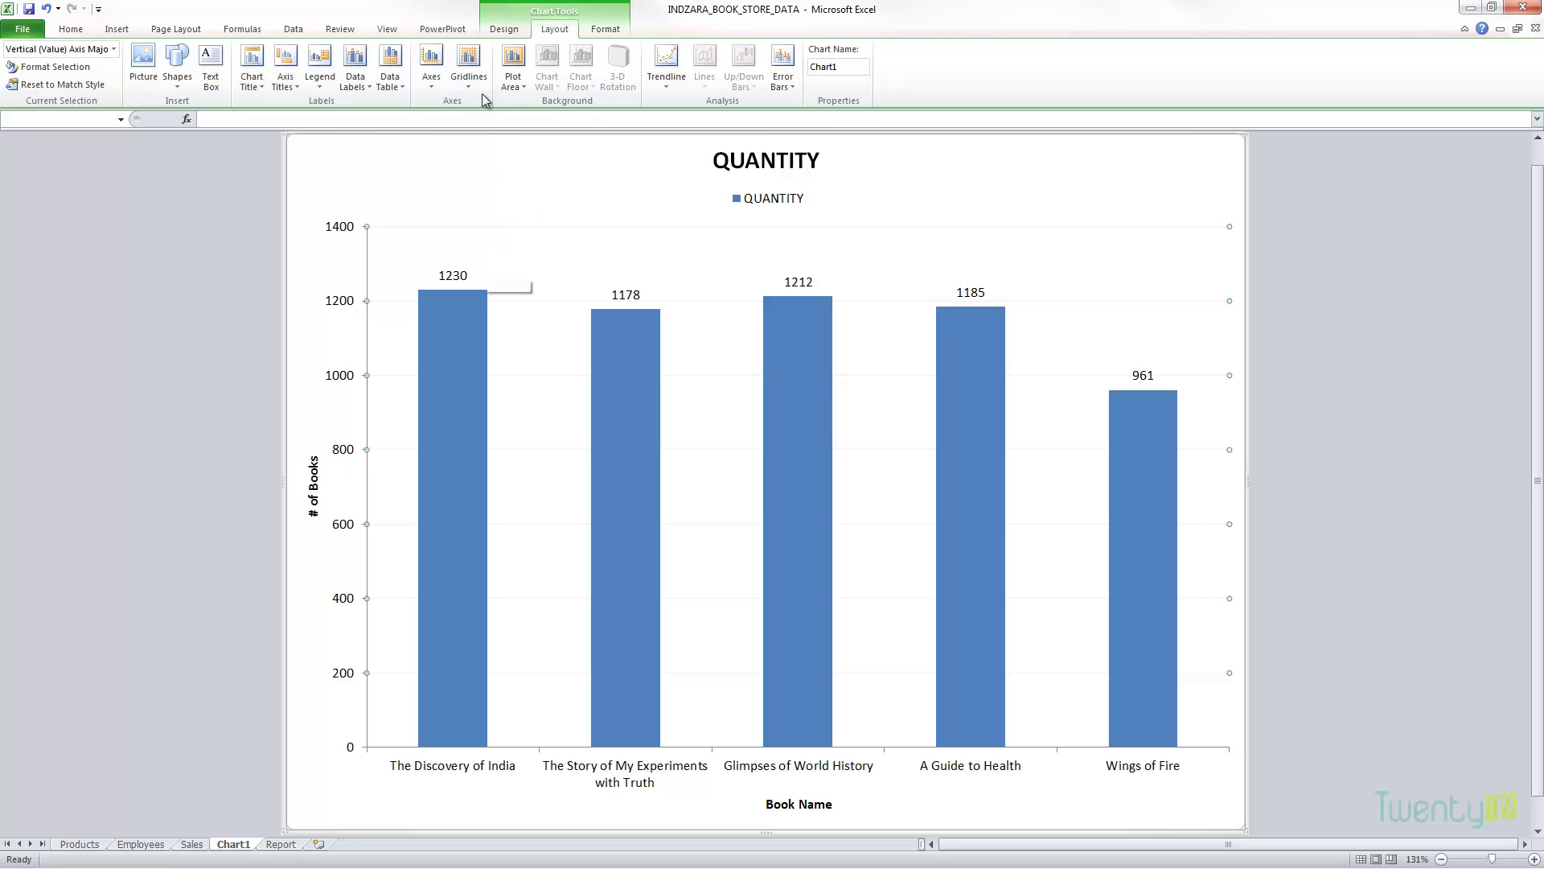
Add major and minor vertical gridlines, then remove the horizontal gridlines.
left_click(468, 65)
mouse_move(504, 120)
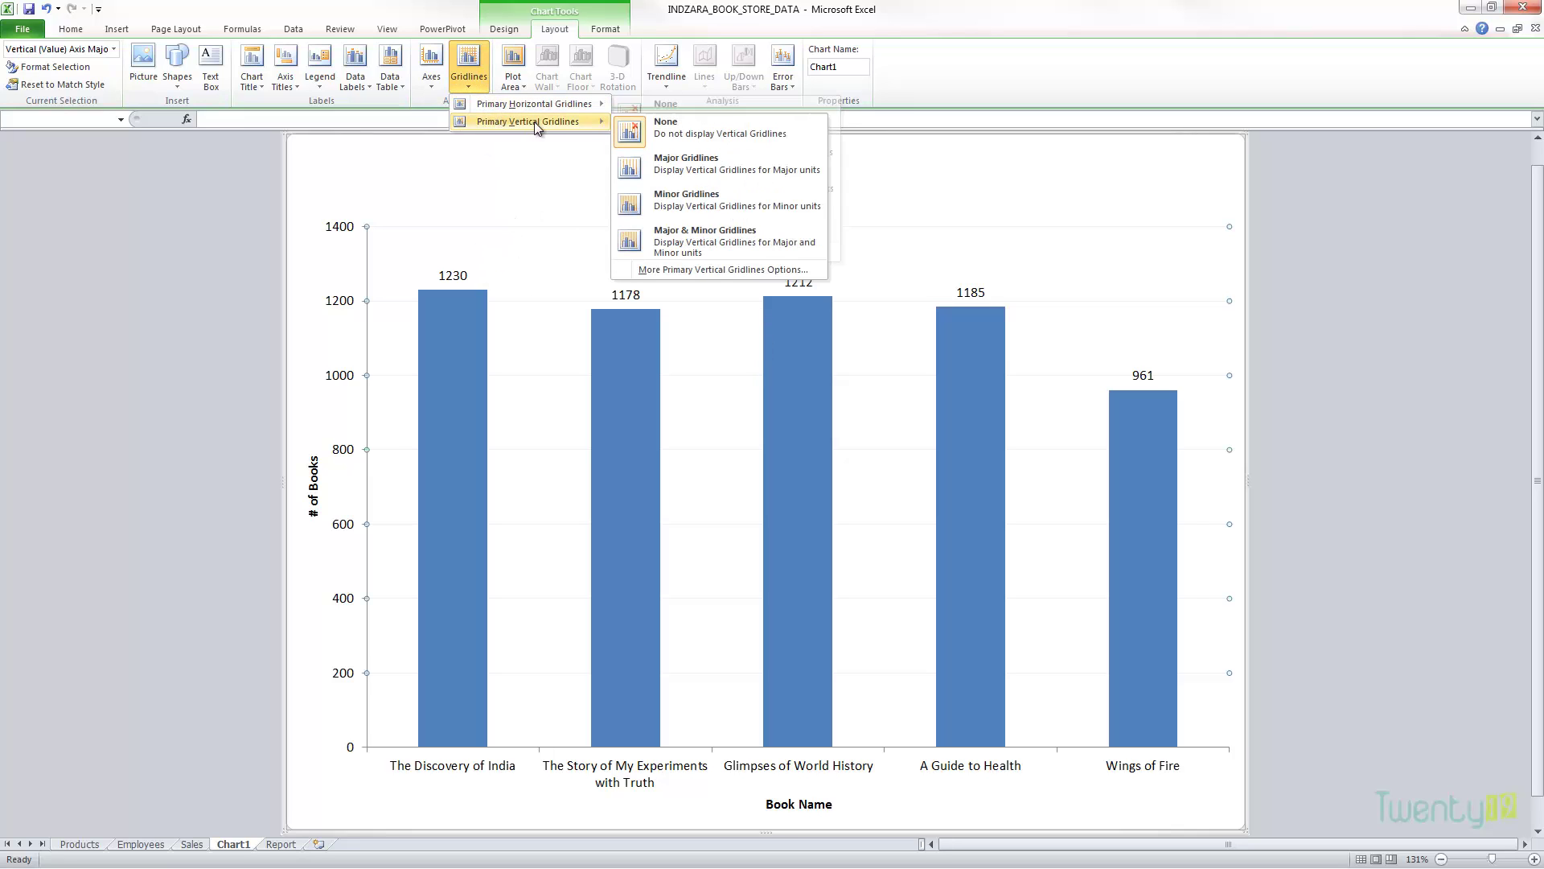
left_click(727, 241)
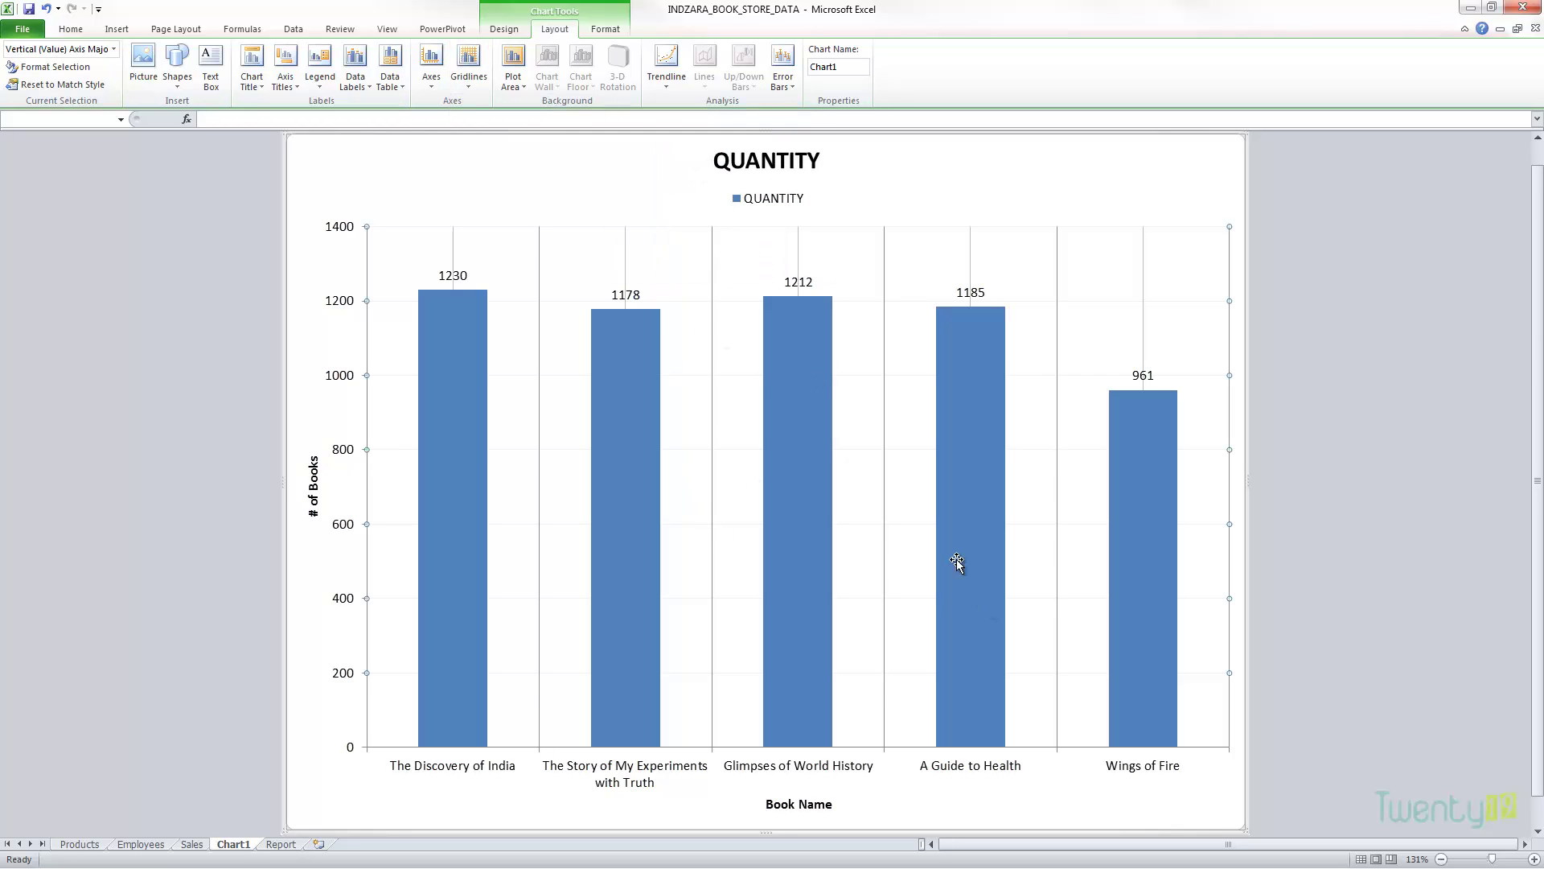
left_click(478, 85)
mouse_move(521, 113)
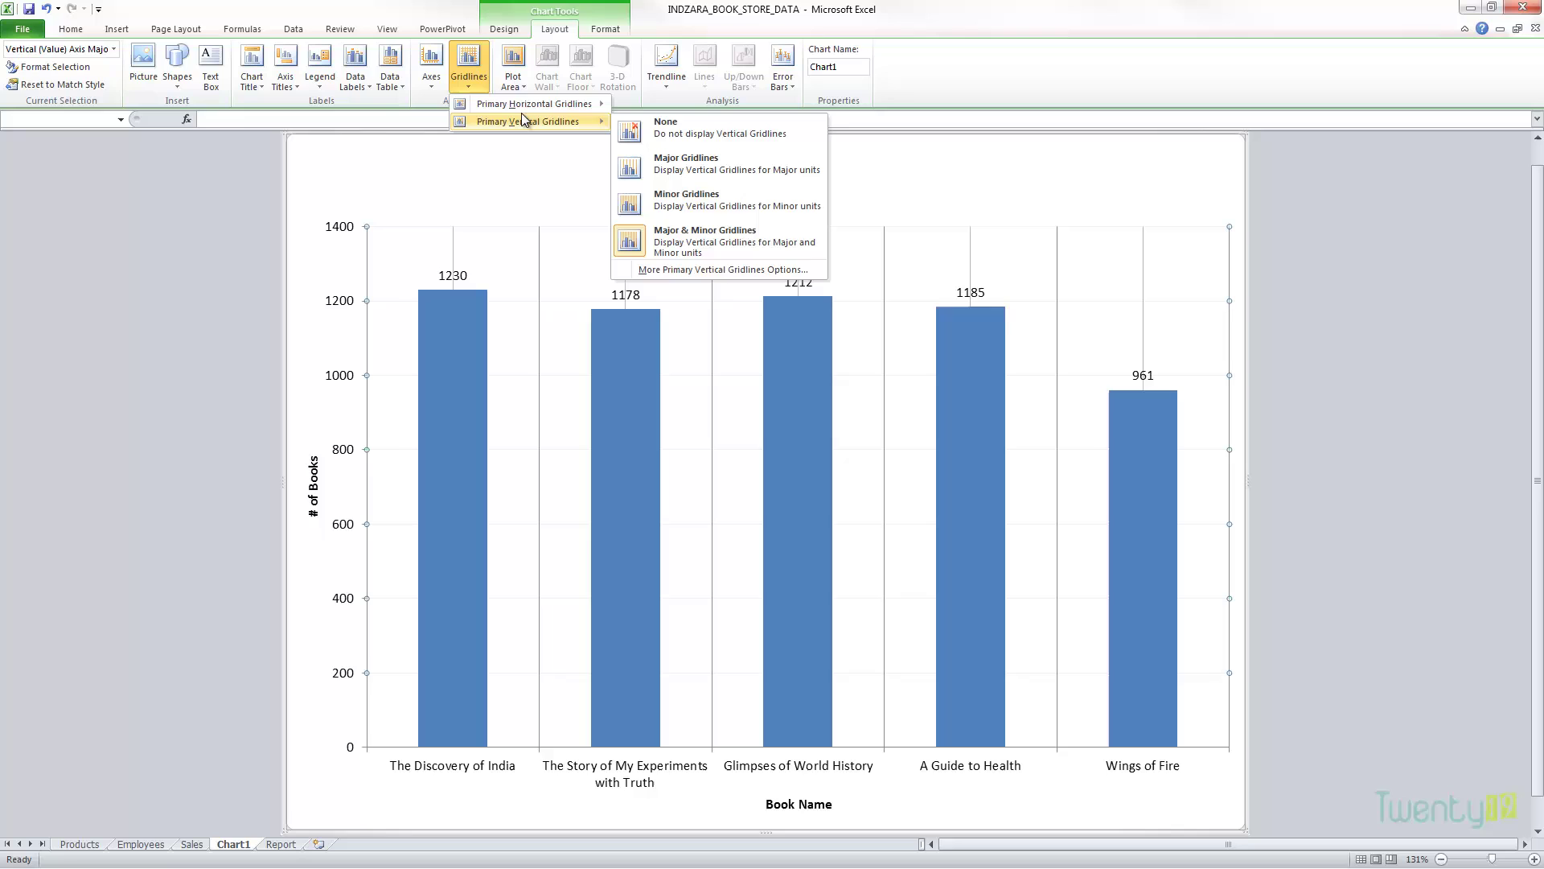
left_click(688, 115)
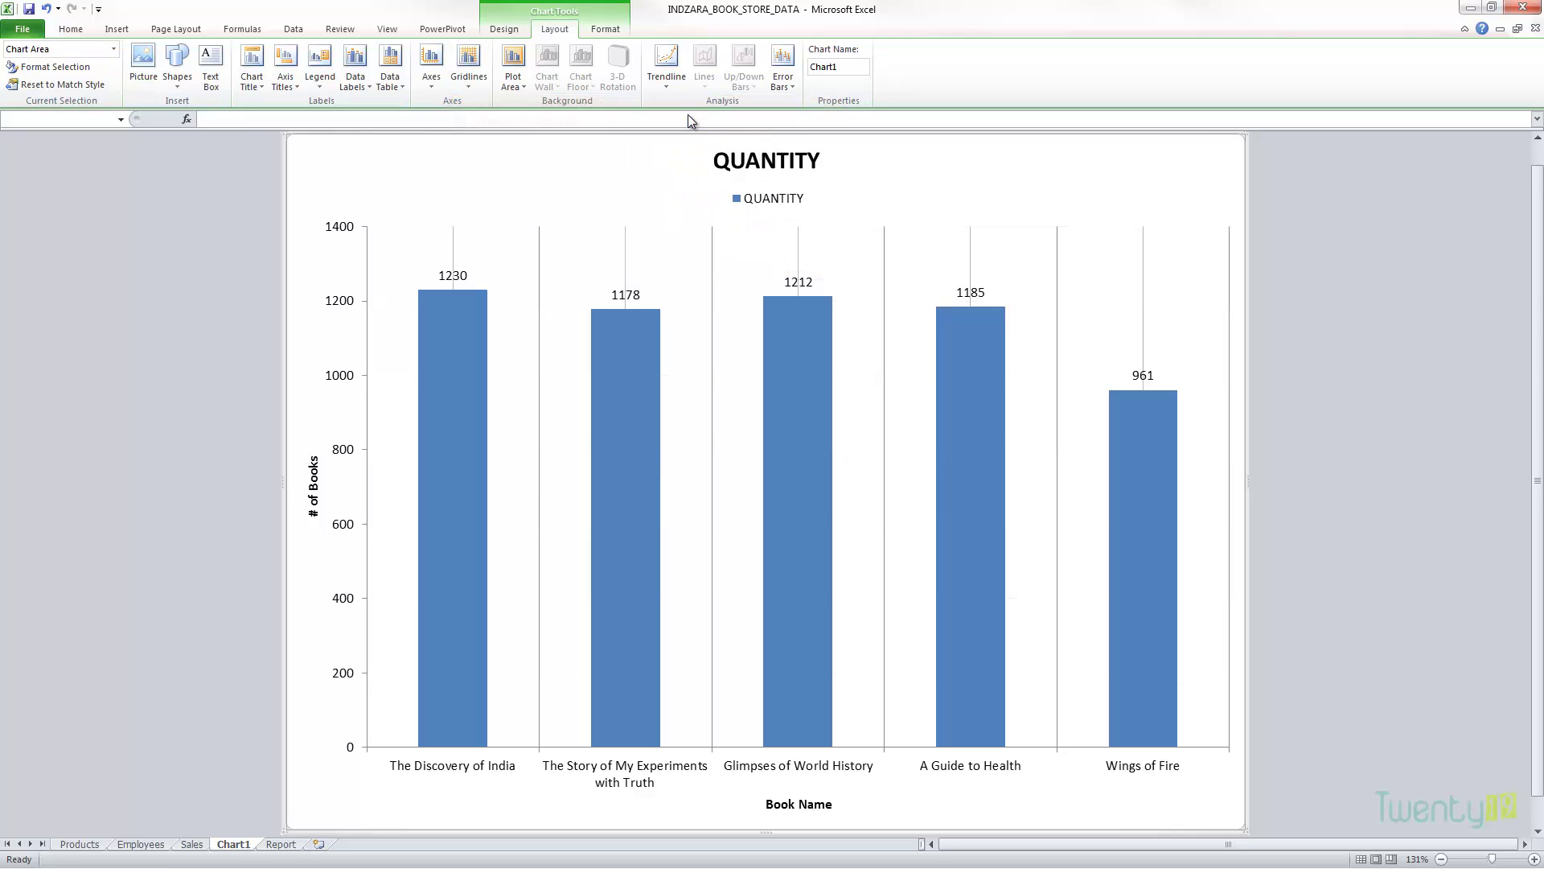
Keep horizontal gridlines off and remove the vertical gridlines too.
left_click(483, 84)
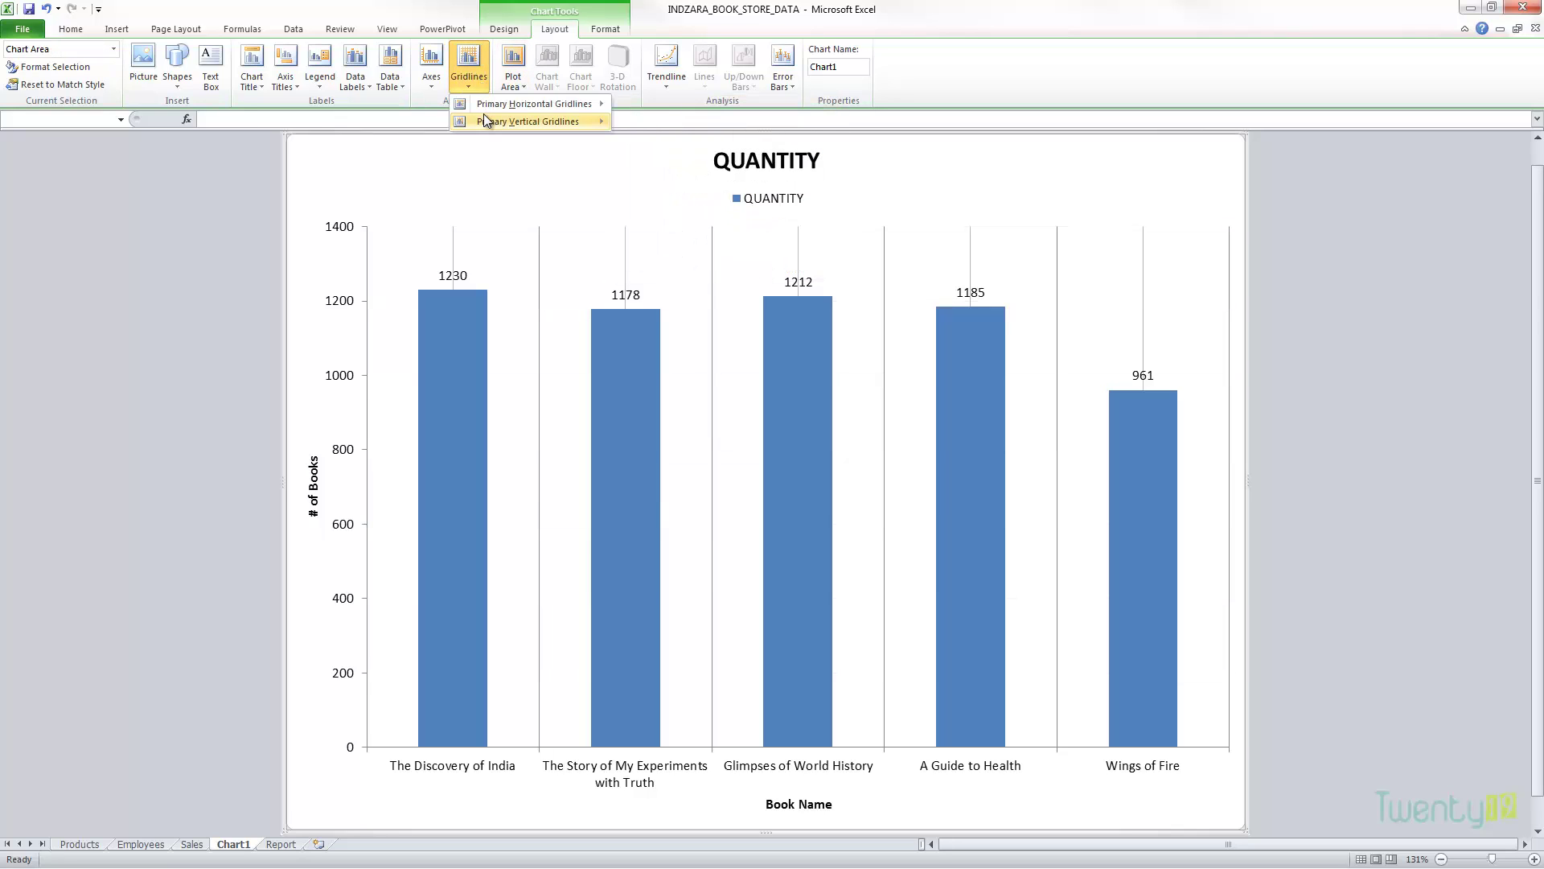
mouse_move(504, 109)
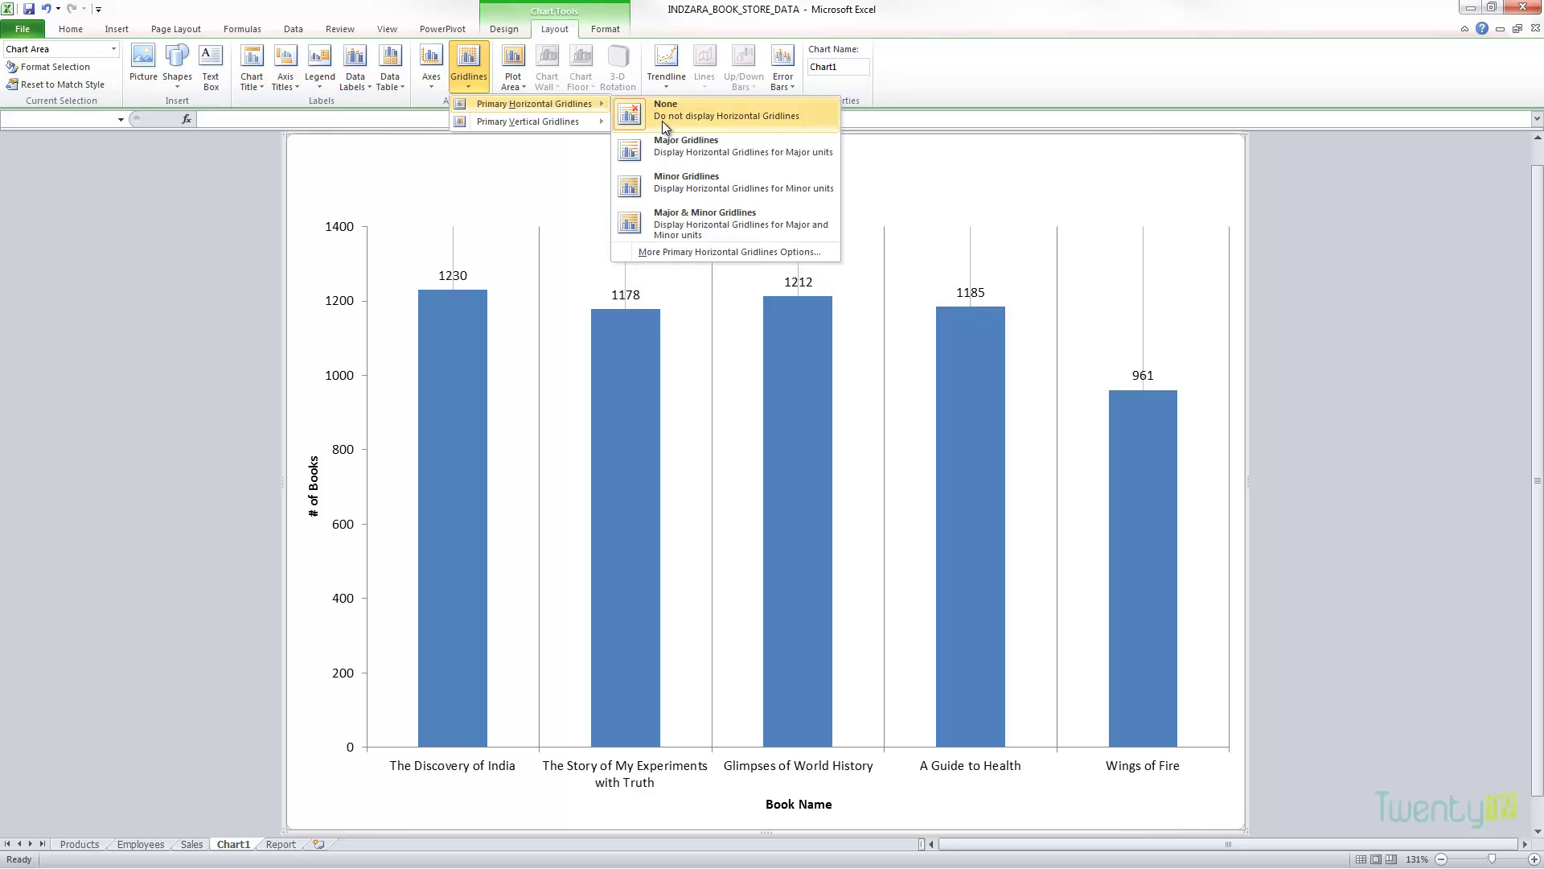
left_click(663, 120)
left_click(483, 85)
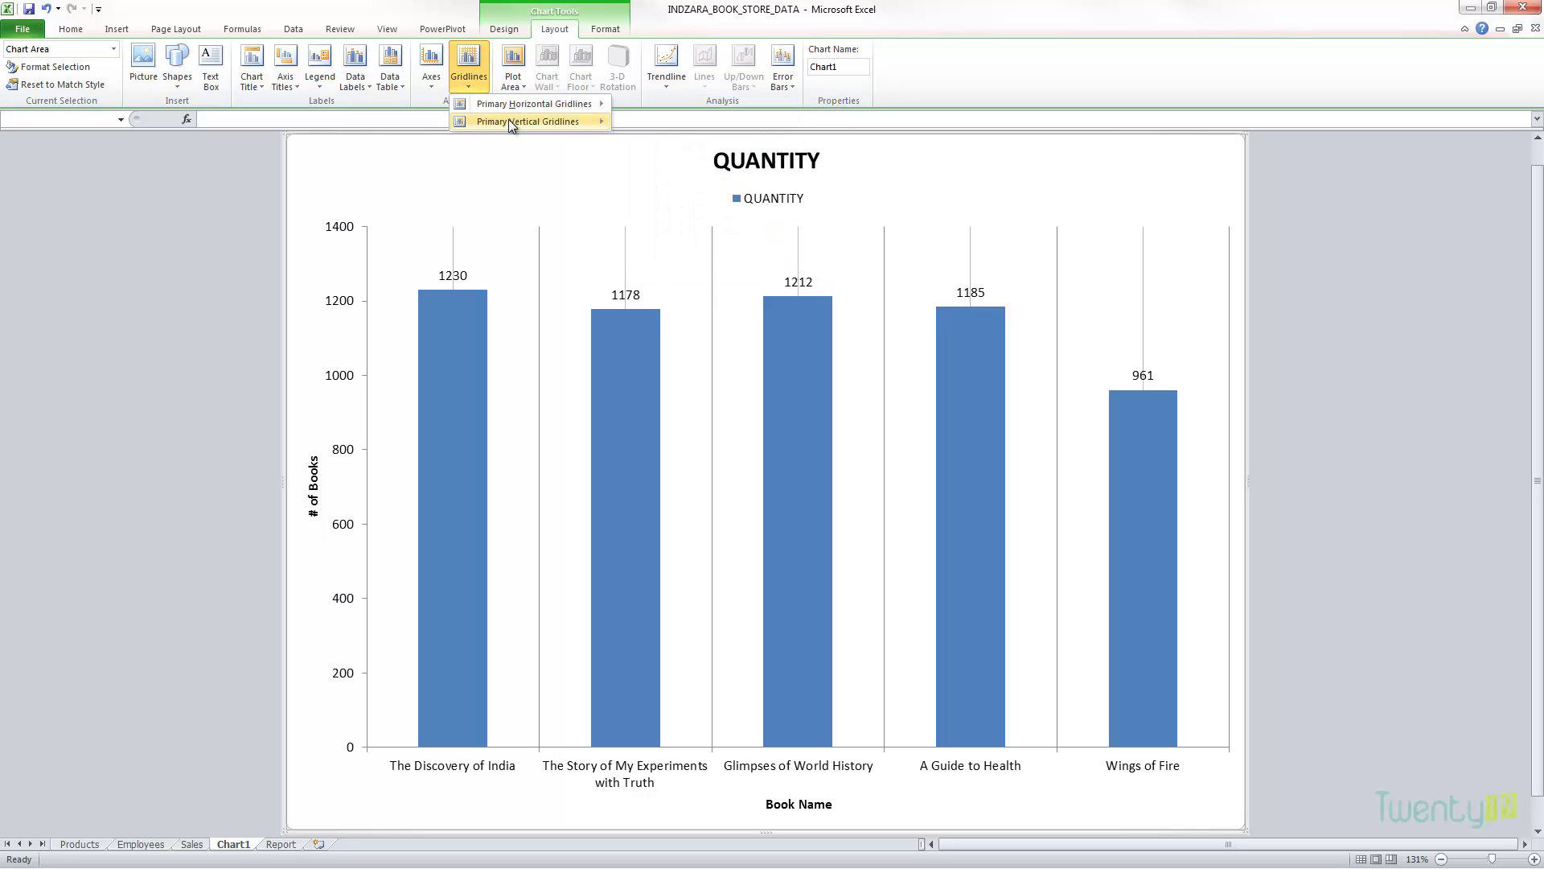
mouse_move(508, 119)
left_click(691, 137)
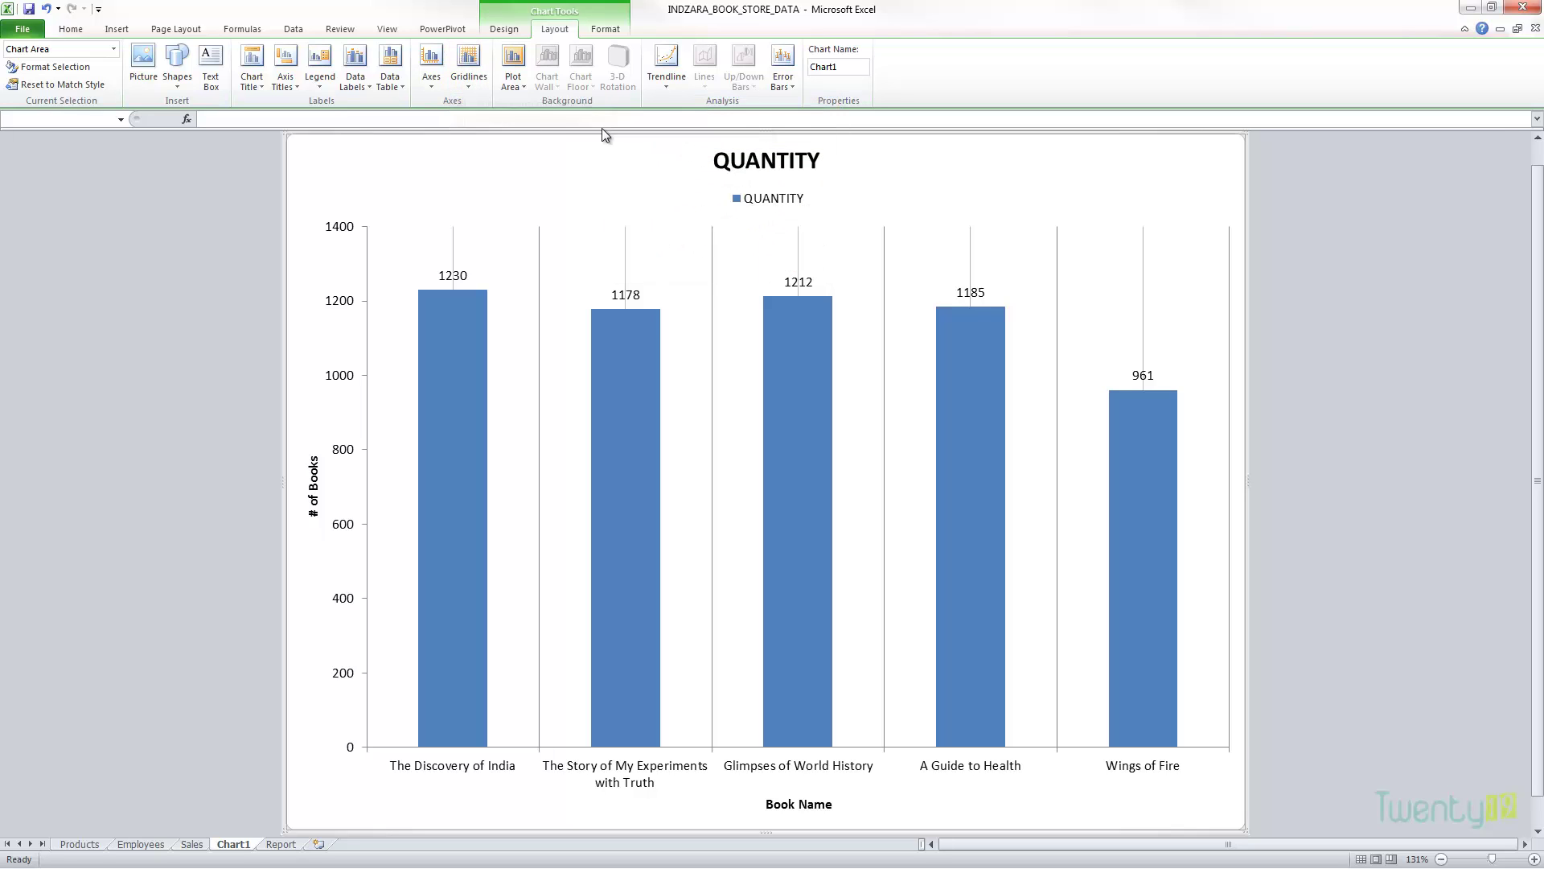
left_click(480, 84)
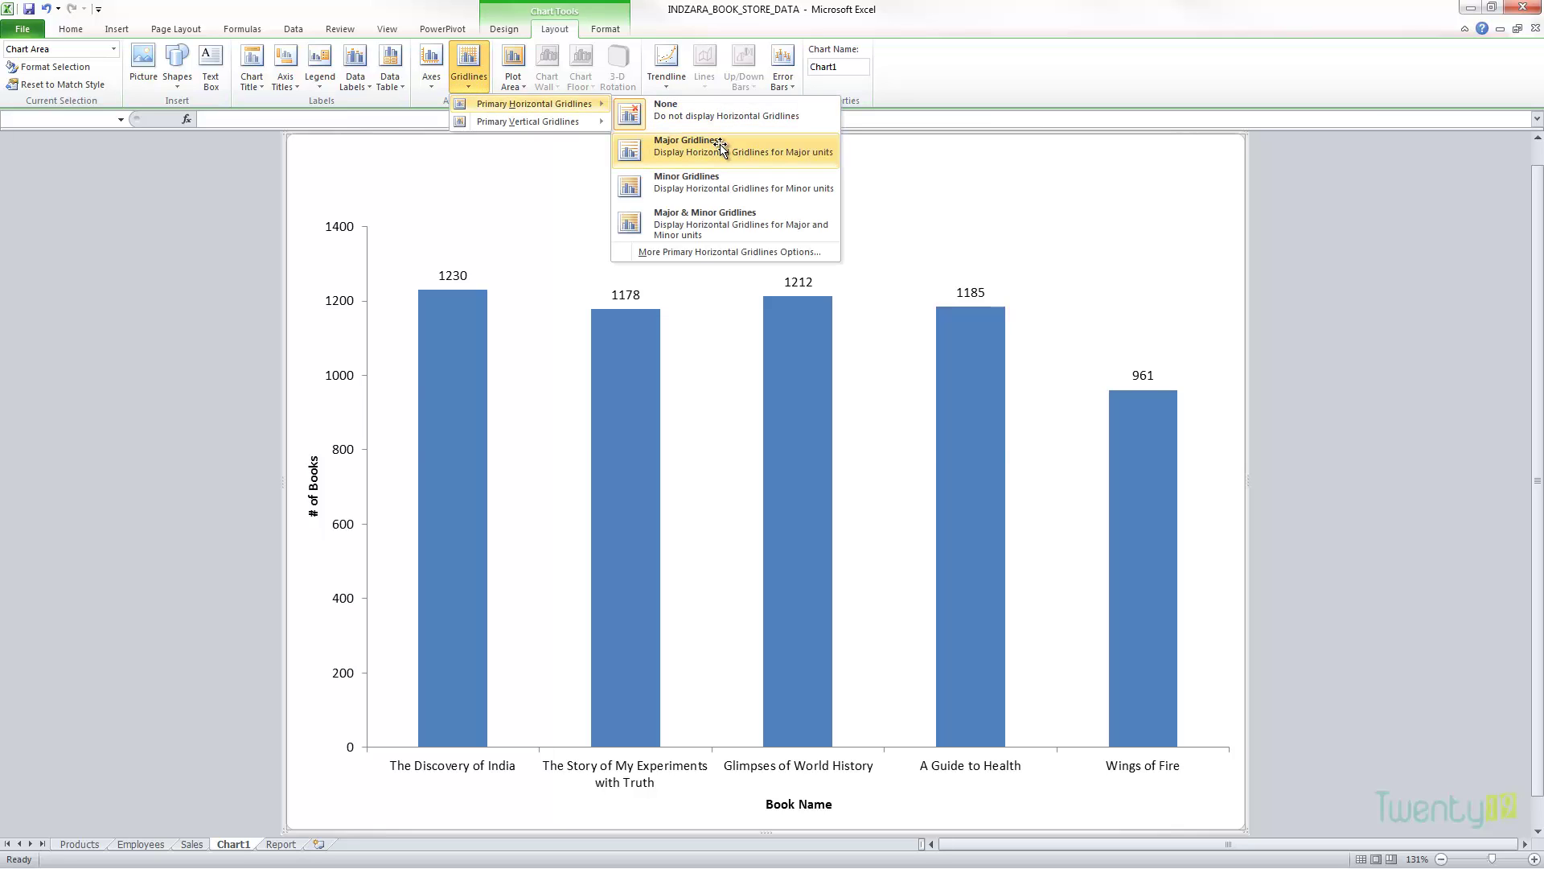